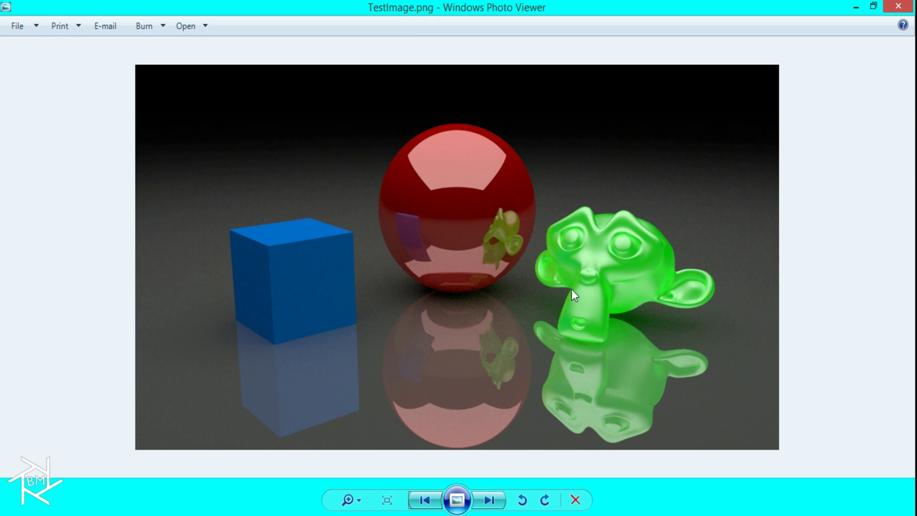
Step: Advance Photo Viewer to ColorSplashTest.png, the grayscale render with only the green monkey
click(488, 500)
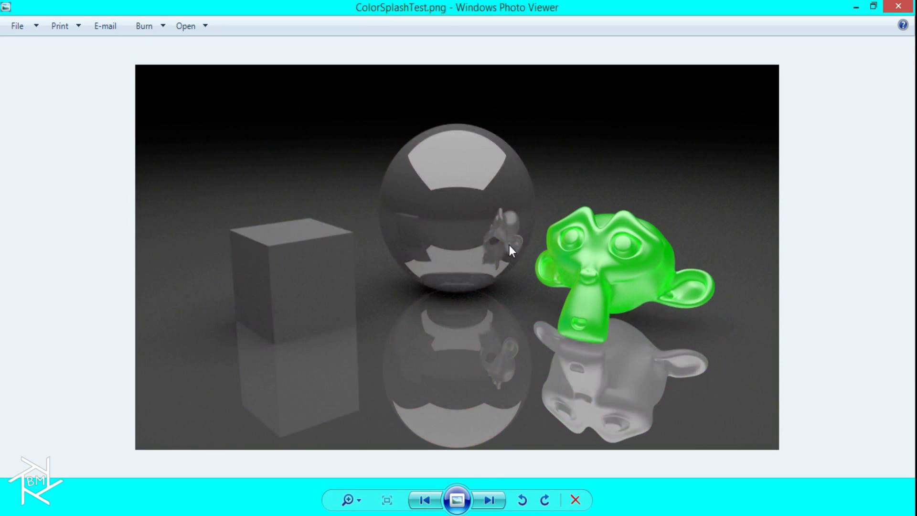
Step: Delete the cube and lamp from Blender's default scene
click(856, 6)
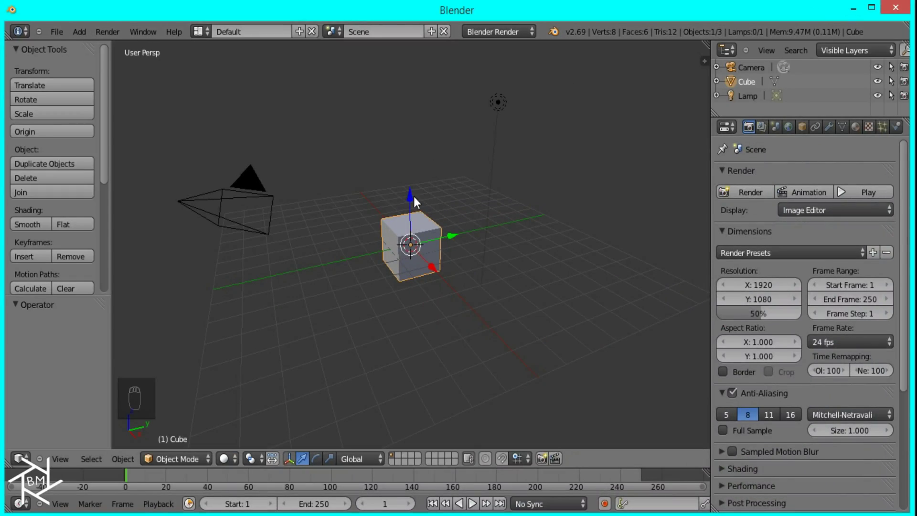
shift+right_click(505, 106)
key(x)
click(505, 106)
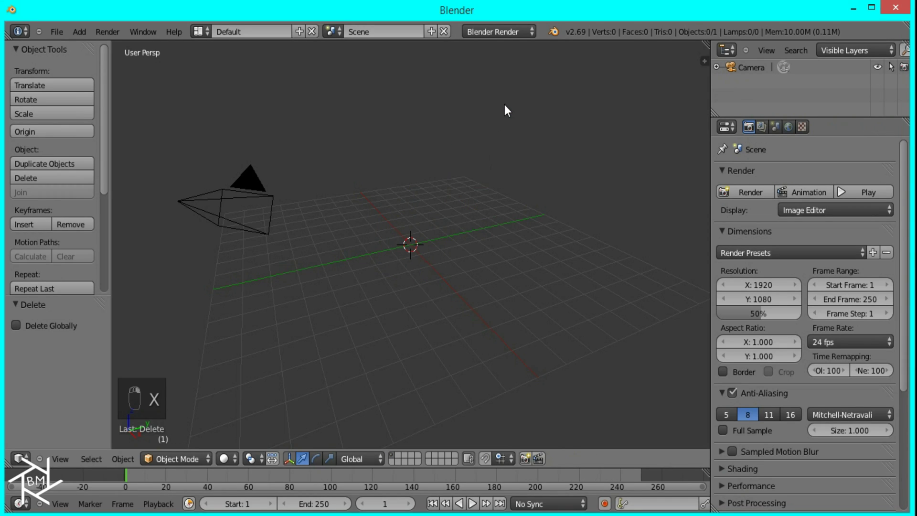
Step: Align the camera to an orthographic front view
key(KP_1)
key(KP_5)
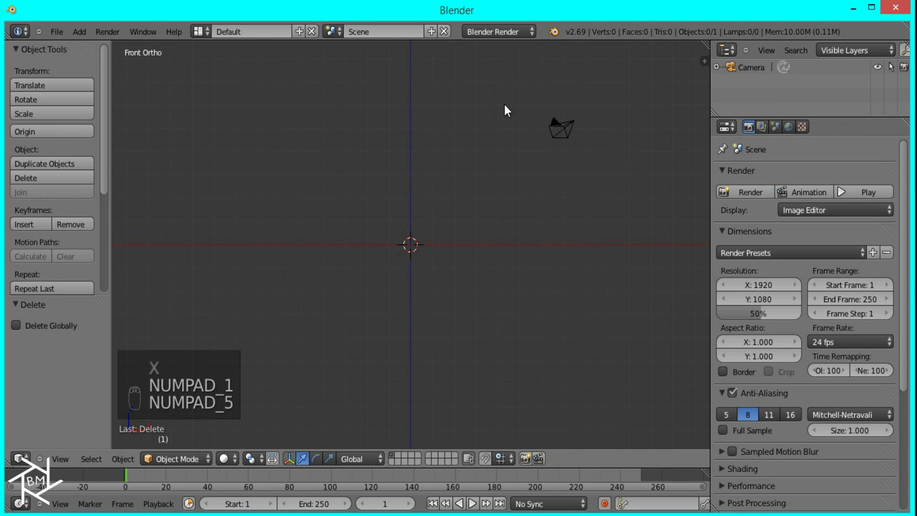
key(ctrl+alt+KP_0)
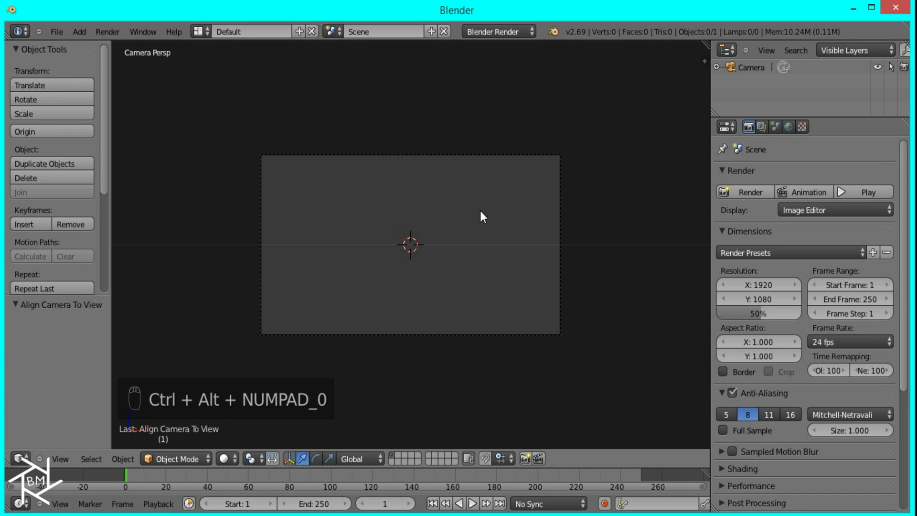
Step: Load TestImage.png from the ColorSplashEffect folder as the viewport background image
key(n)
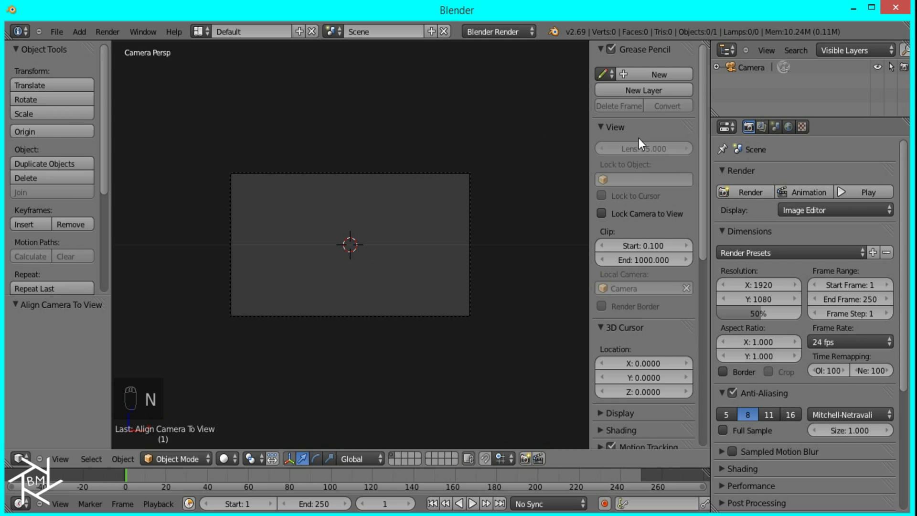
scroll(645, 200, down, 8)
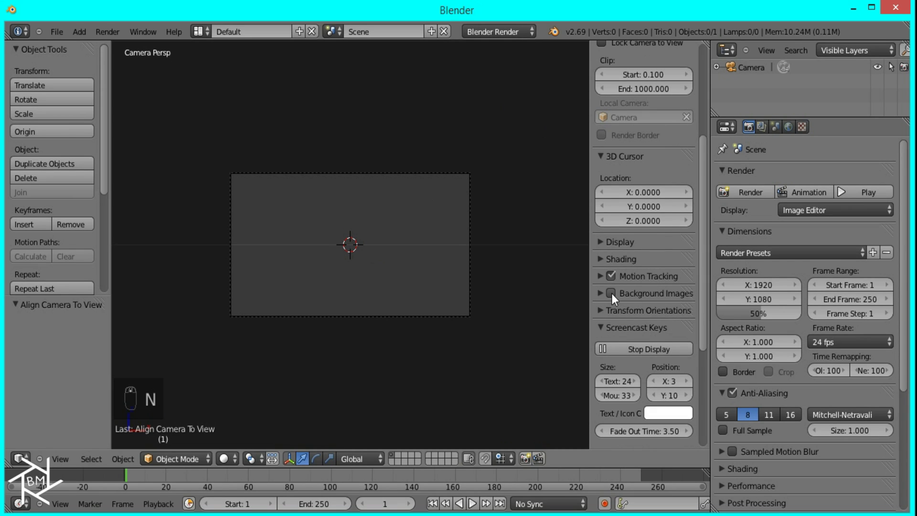
click(611, 293)
click(649, 292)
click(649, 316)
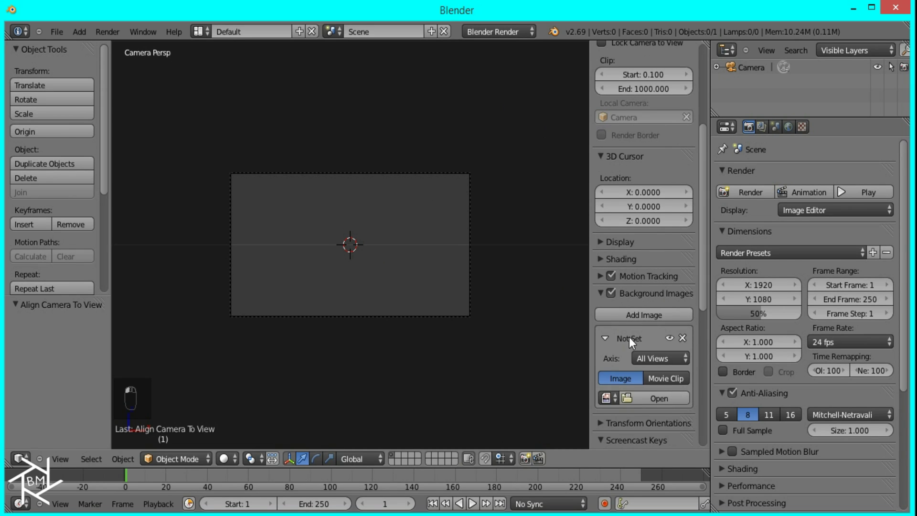
click(639, 397)
click(58, 401)
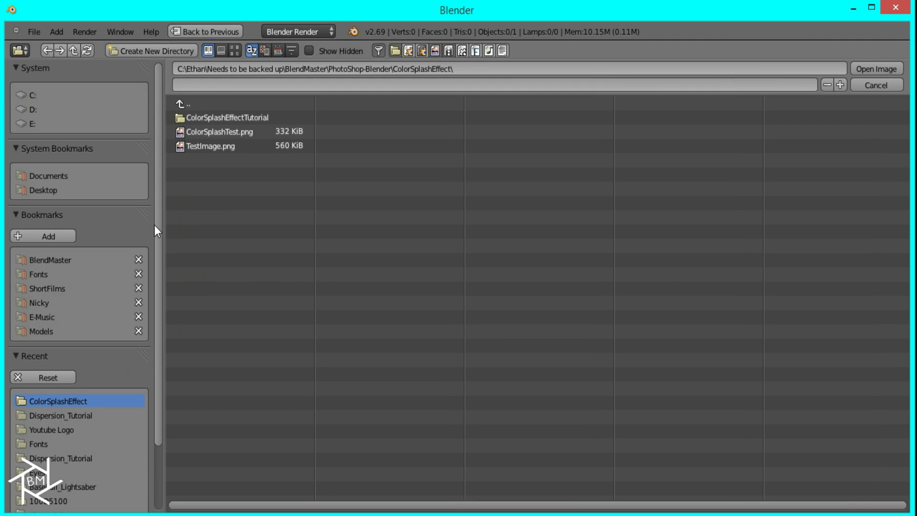
double_click(223, 142)
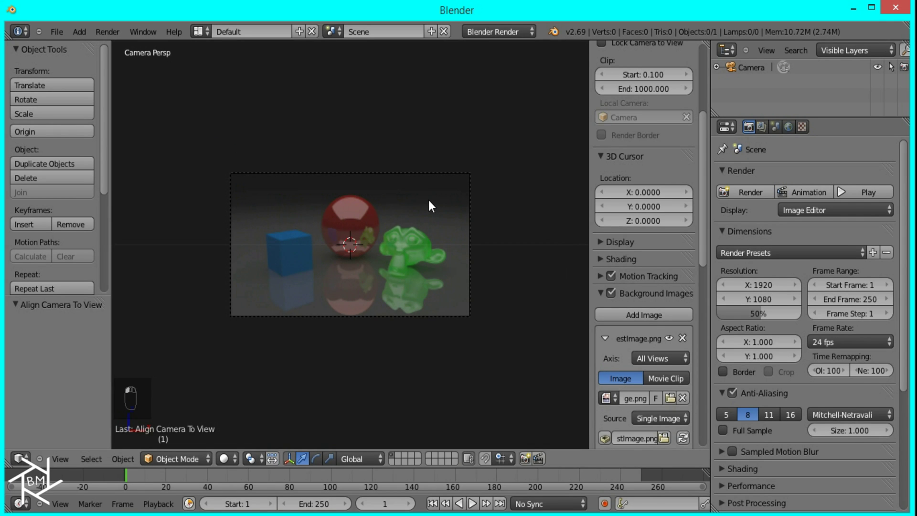
Step: Zoom and pan the camera view in close on the sphere and green monkey
key(n)
scroll(511, 205, up, 4)
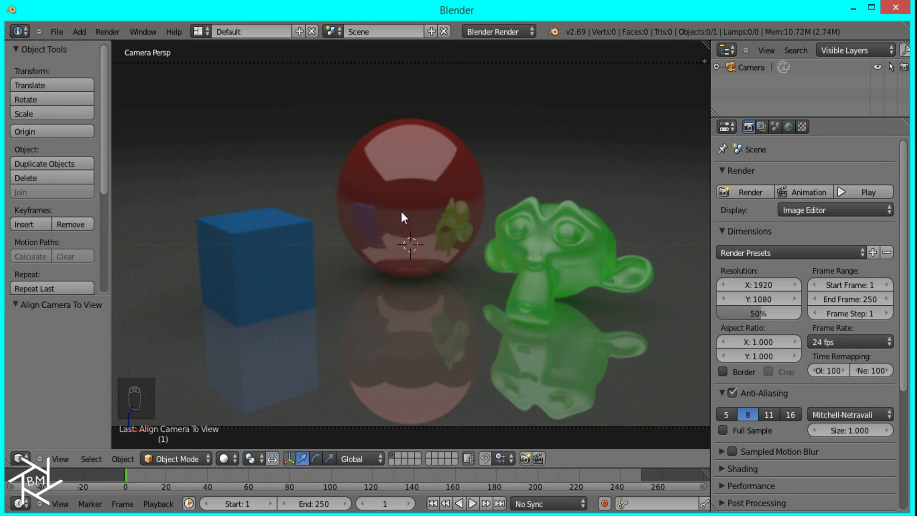
scroll(514, 203, up, 2)
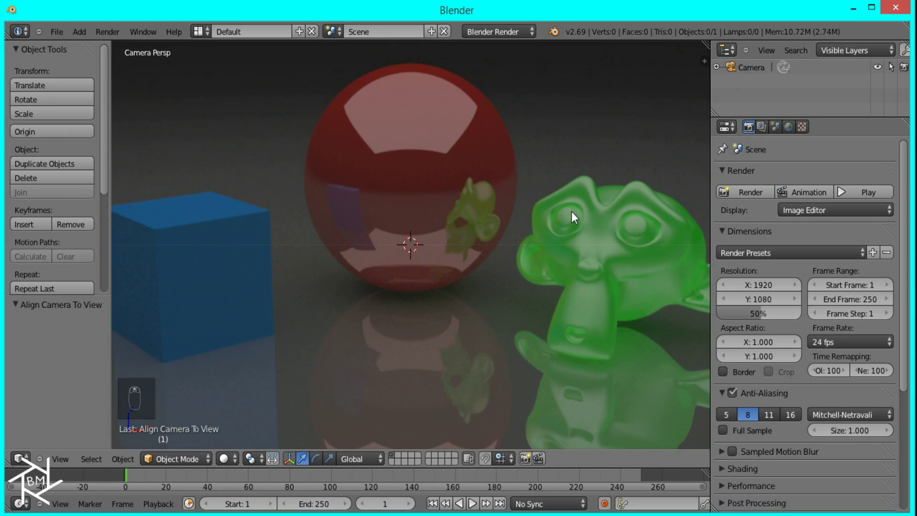
shift+middle_drag(572, 211, 434, 189)
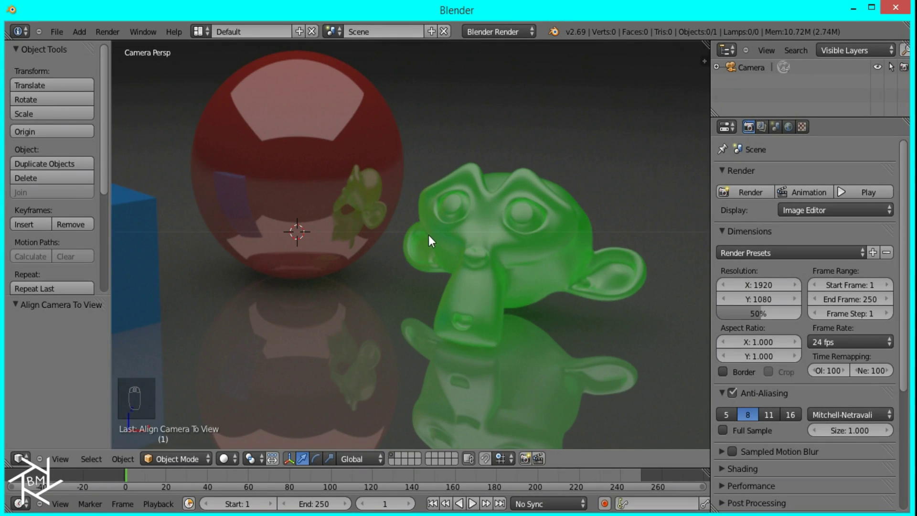
scroll(462, 233, up, 1)
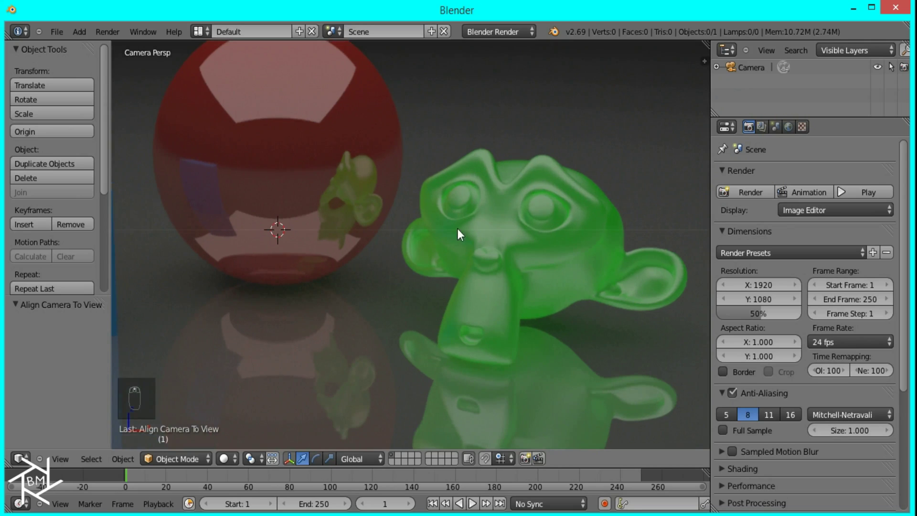
Step: Add a Path curve and rotate it 90° about X
key(shift+a)
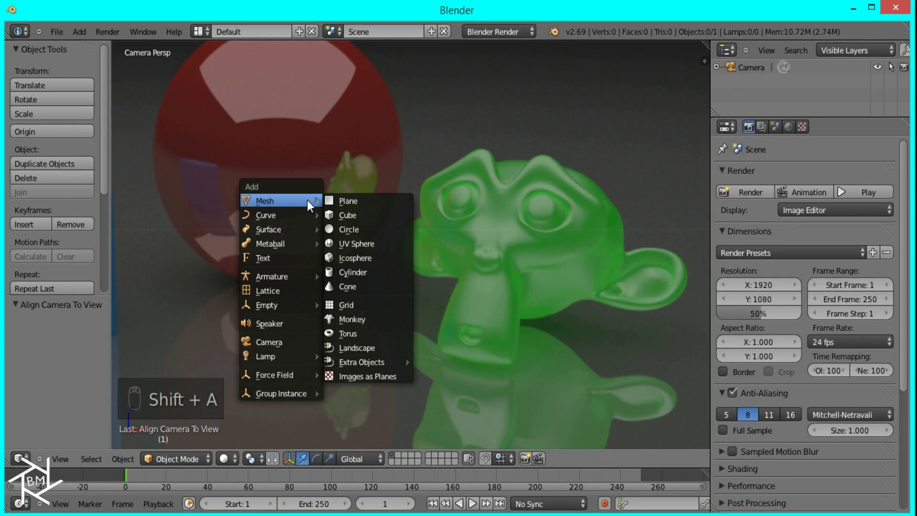
mouse_move(293, 216)
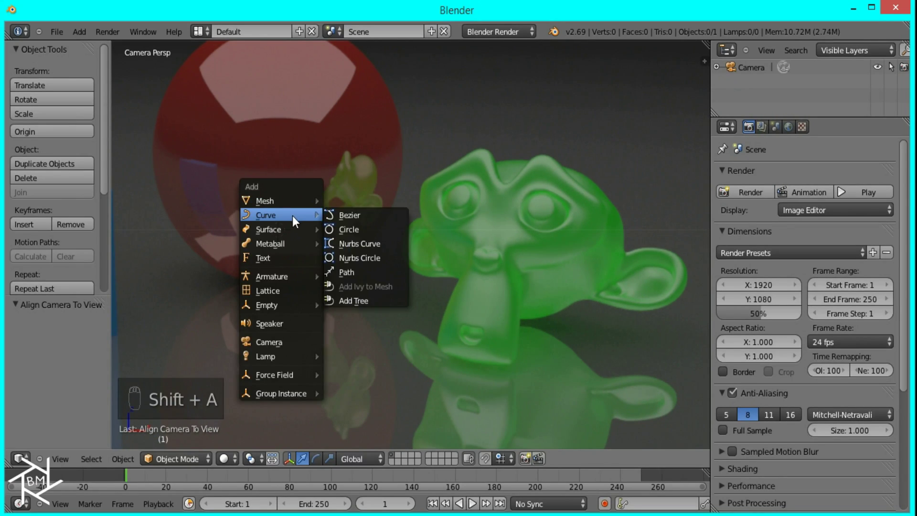
click(356, 271)
key(r)
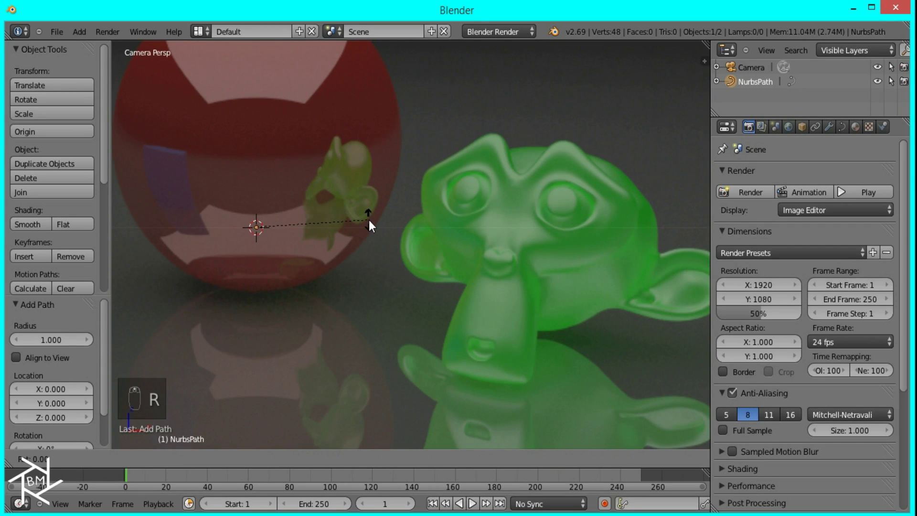
key(x)
key(9)
key(0)
key(Return)
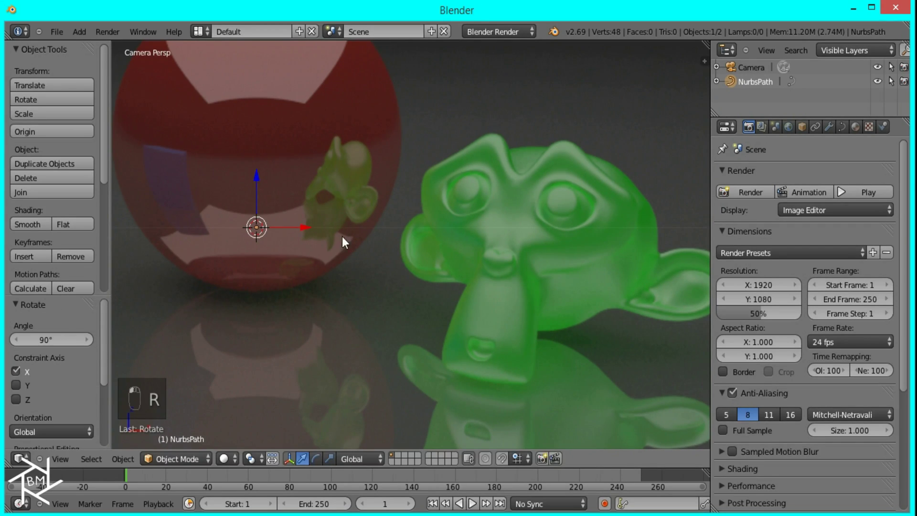
Step: Move the path across the monkey's face and enter Edit Mode
key(g)
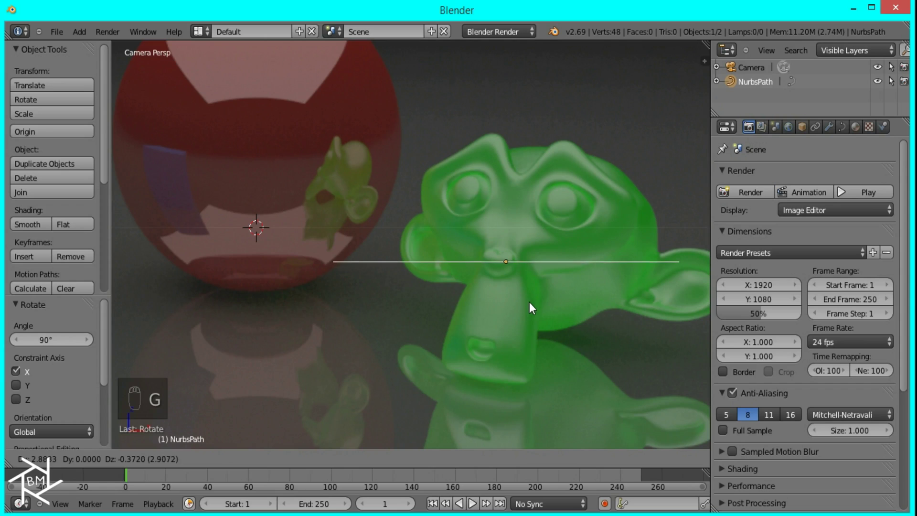
click(529, 302)
key(Tab)
Step: Move the path's left end point onto the monkey's cheek and make the curve 2D
scroll(430, 245, up, 3)
right_click(262, 276)
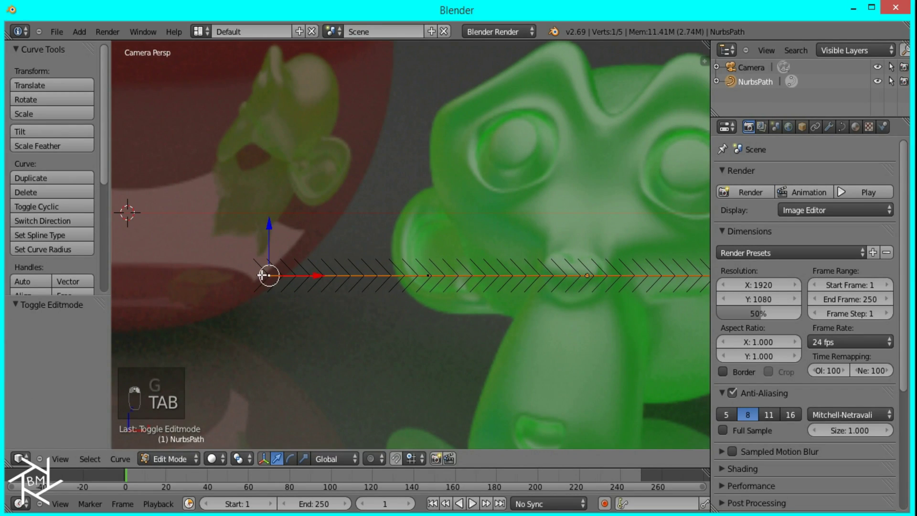
key(g)
click(443, 278)
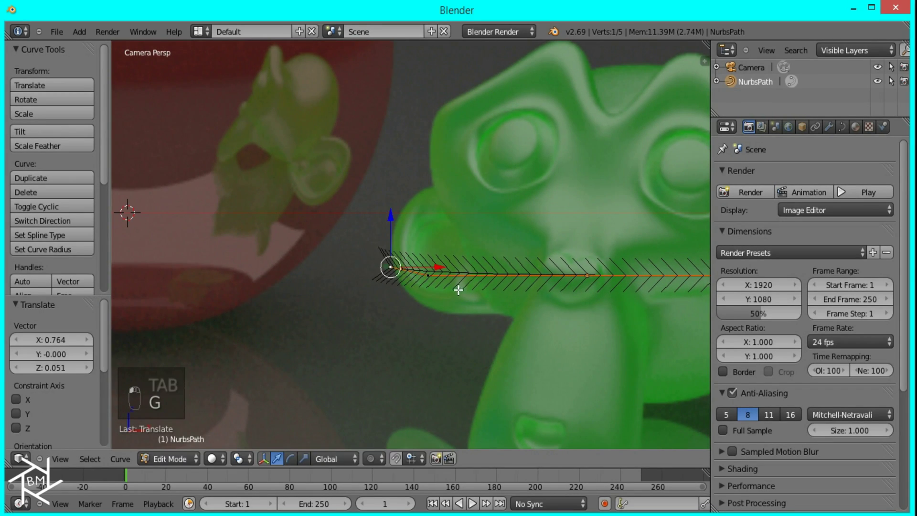
key(g)
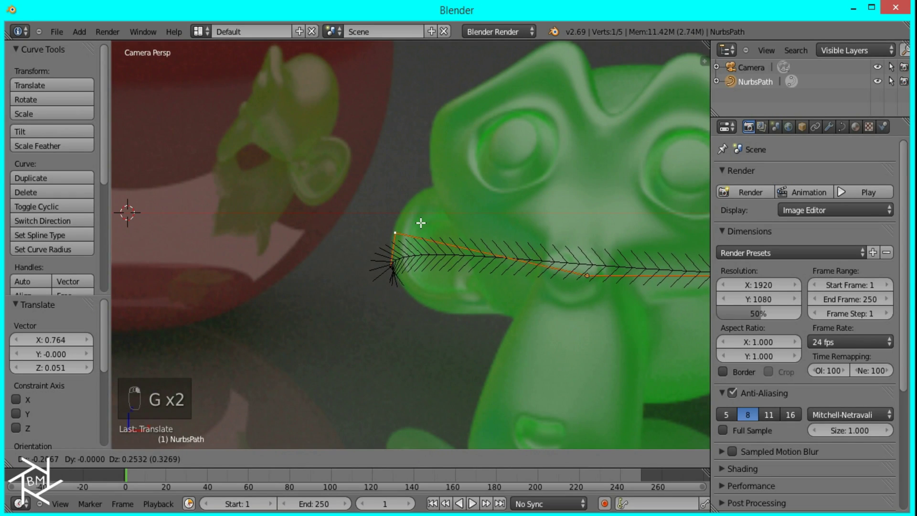
click(418, 224)
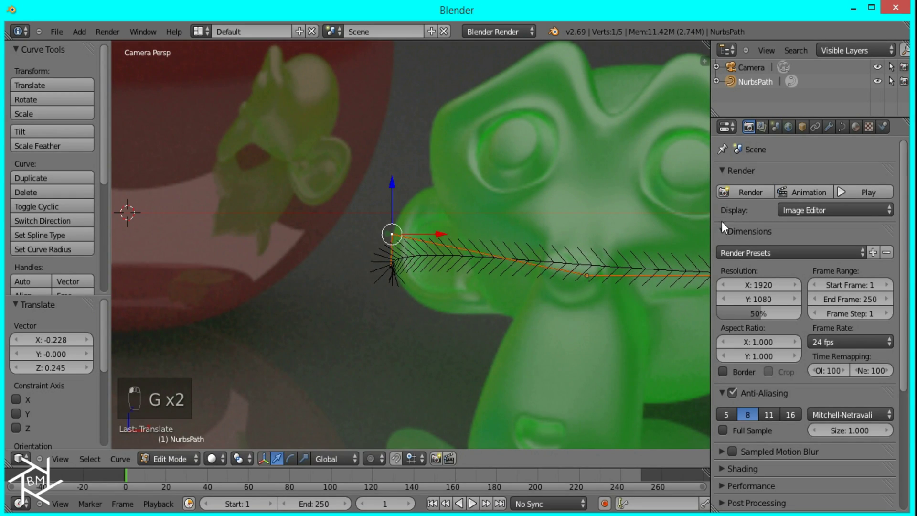
click(841, 126)
click(767, 218)
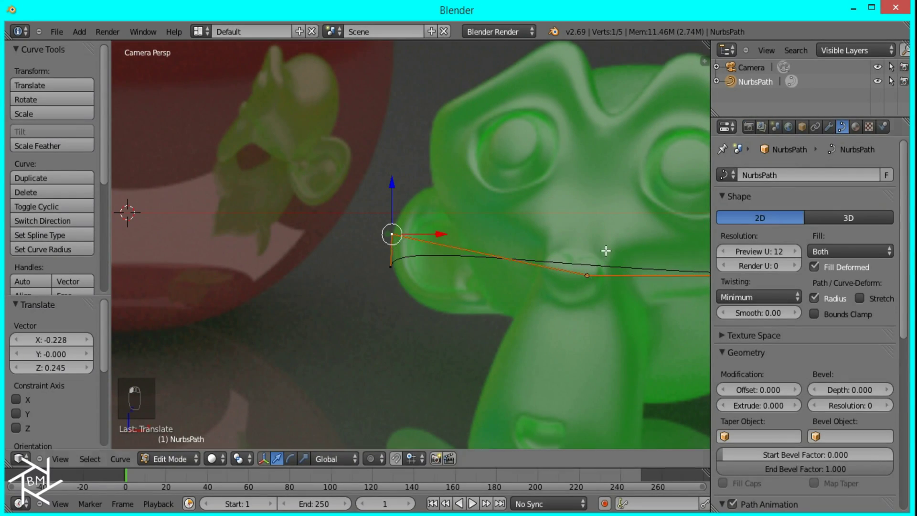
Step: Place the remaining path points along the monkey head's upper-left edge
right_click(584, 281)
key(g)
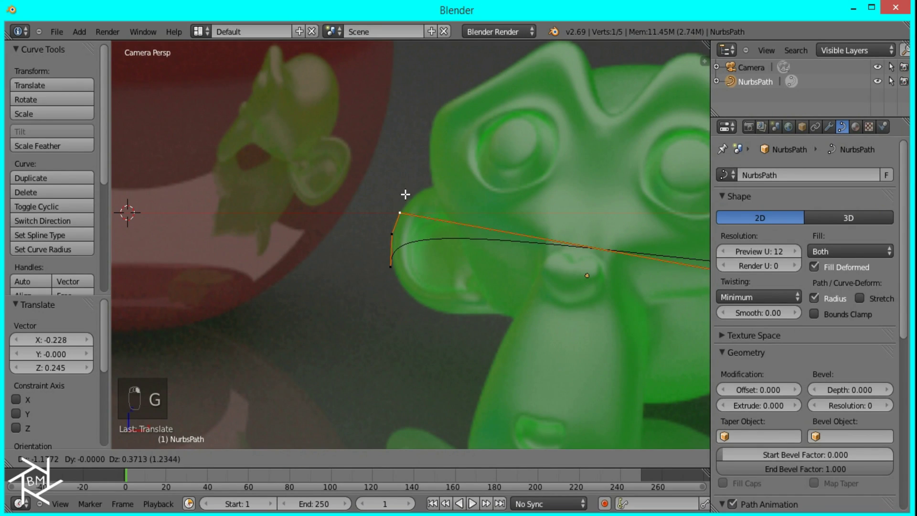
click(405, 196)
ctrl+scroll(371, 223, down, 5)
right_click(506, 279)
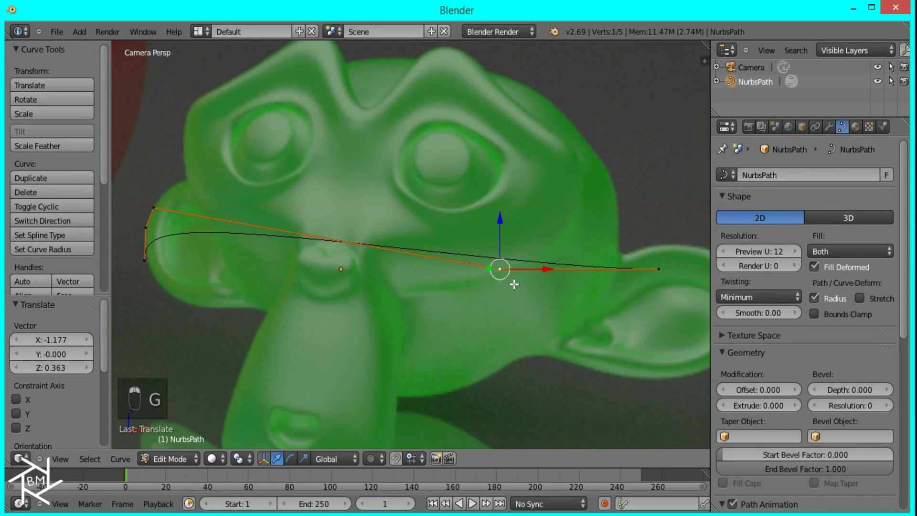
key(g)
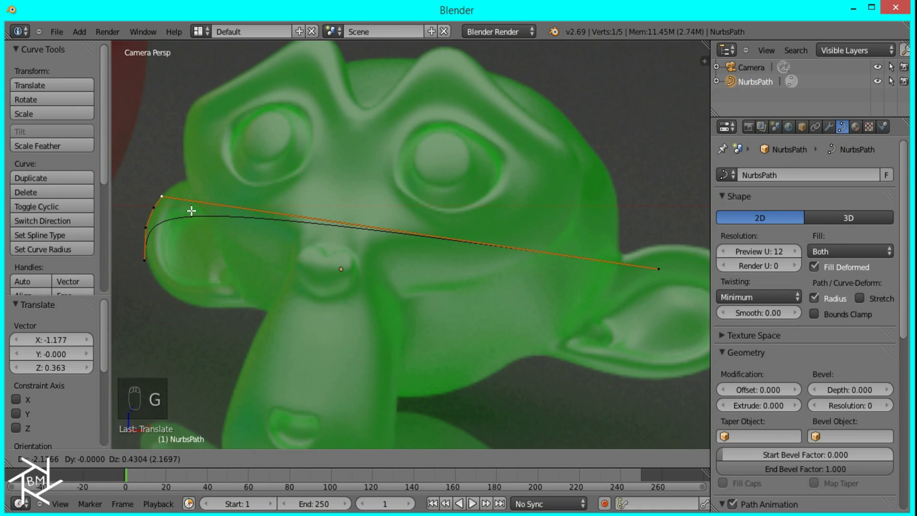
click(192, 210)
right_click(663, 264)
key(g)
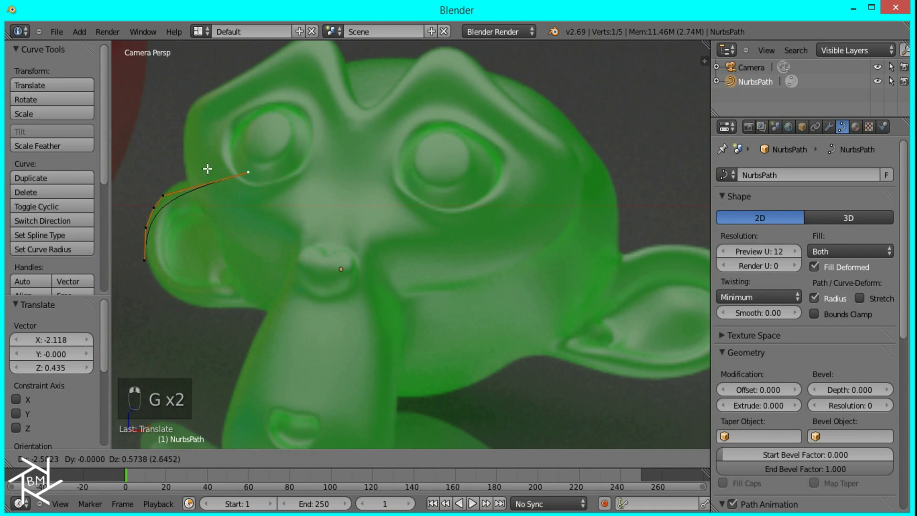
click(144, 181)
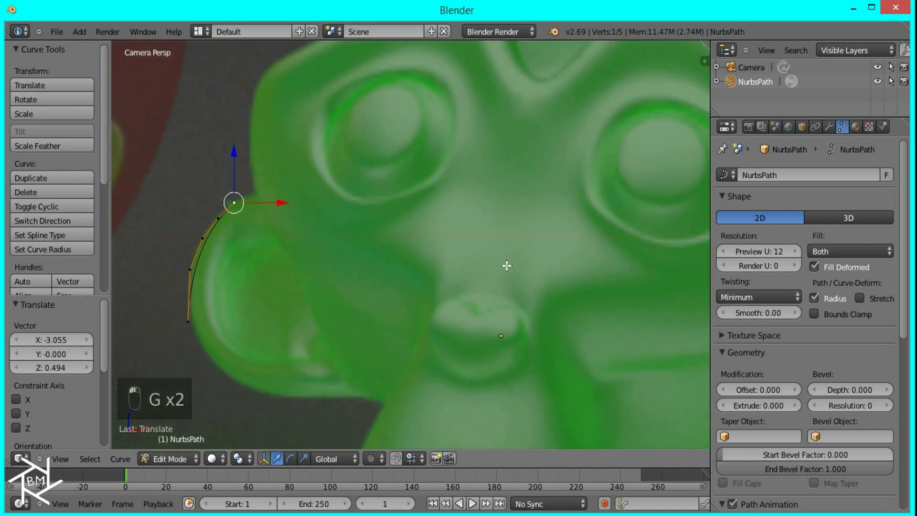
scroll(472, 250, up, 1)
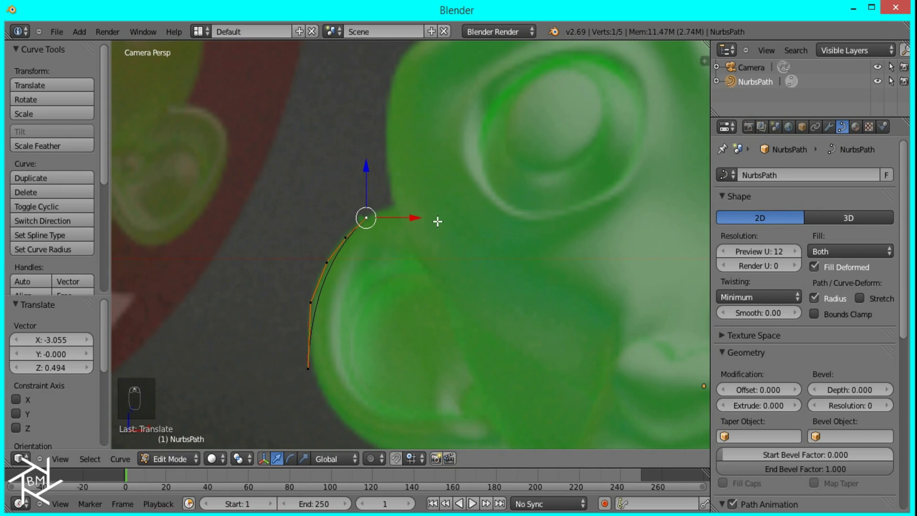
scroll(420, 191, up, 2)
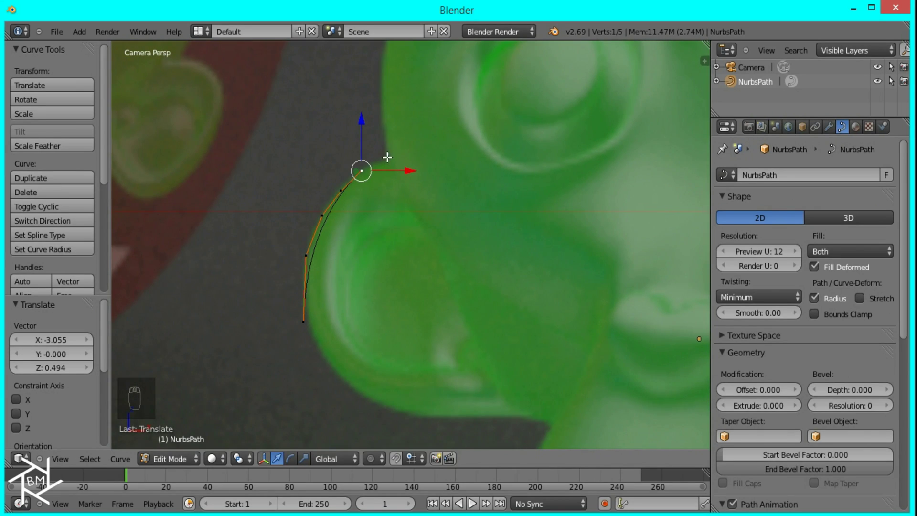
scroll(554, 411, down, 2)
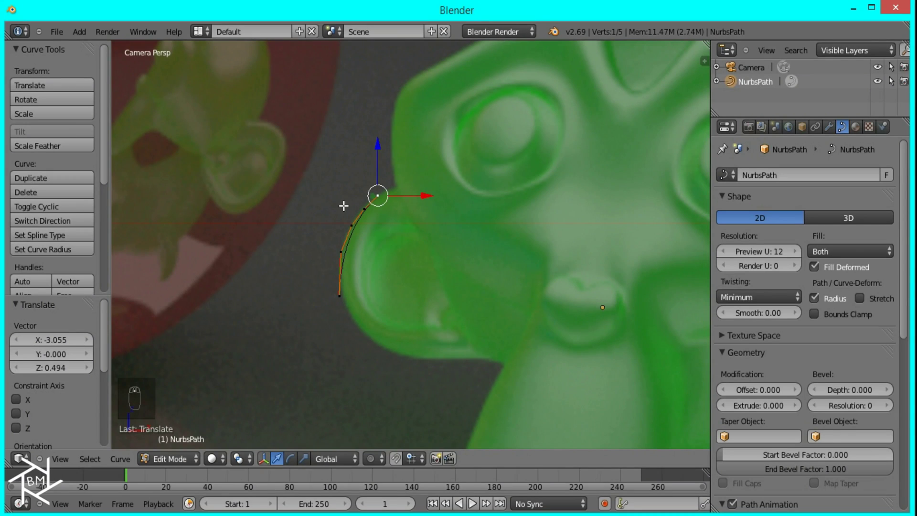
scroll(413, 171, down, 2)
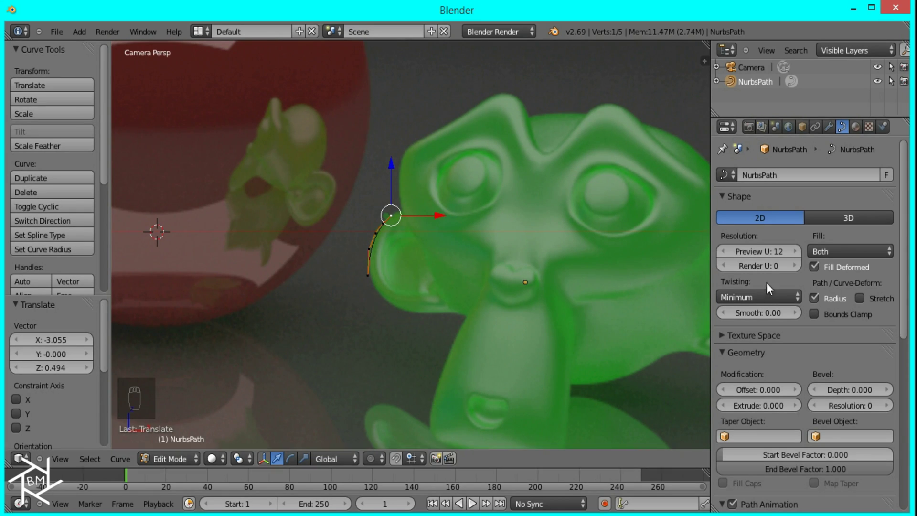
scroll(448, 219, up, 3)
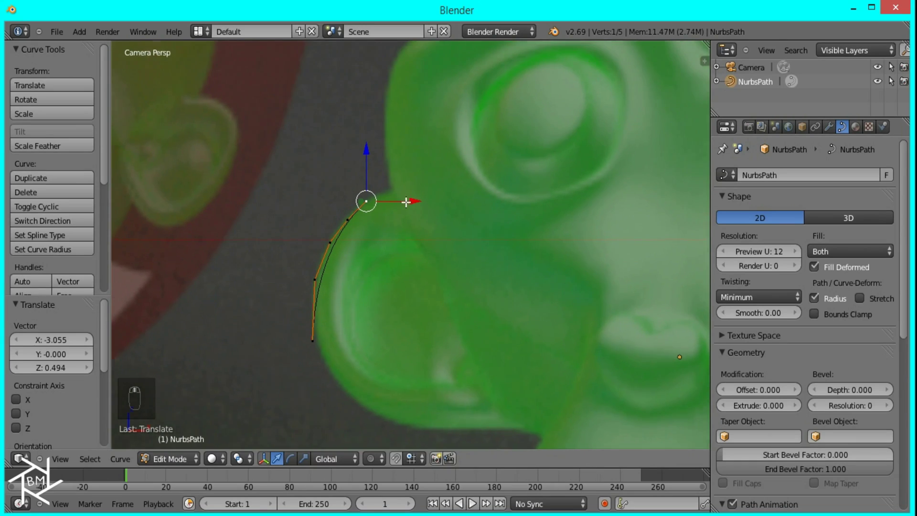
scroll(406, 202, up, 2)
Step: Extrude five new curve points up along the monkey's edge
key(e)
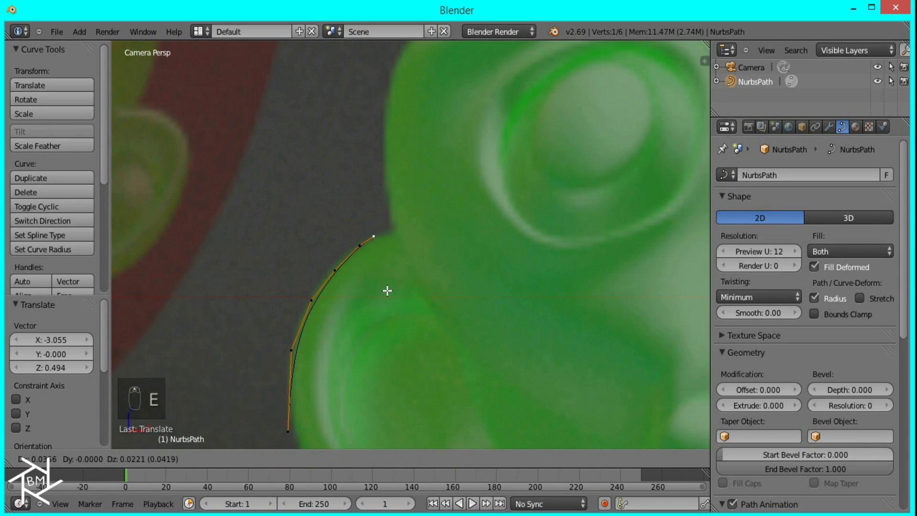
click(388, 289)
key(e)
click(415, 287)
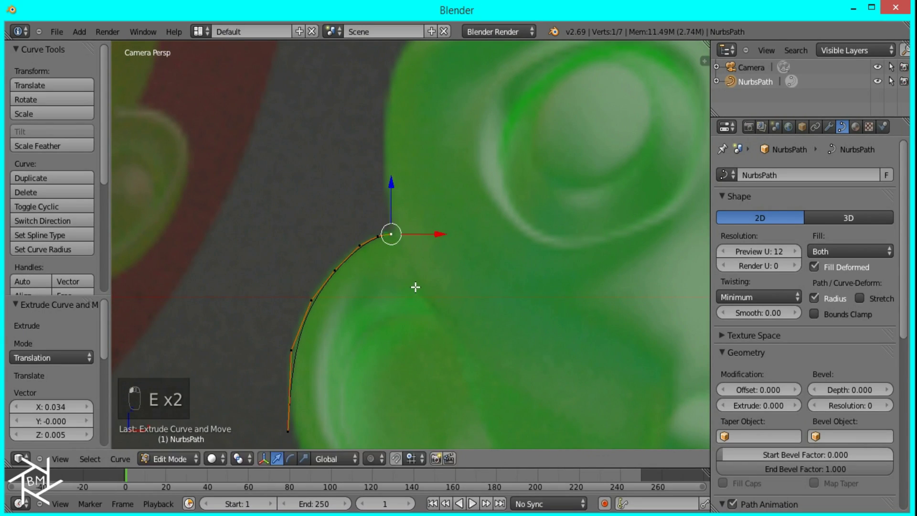
key(e)
click(416, 282)
key(e)
click(415, 272)
key(e)
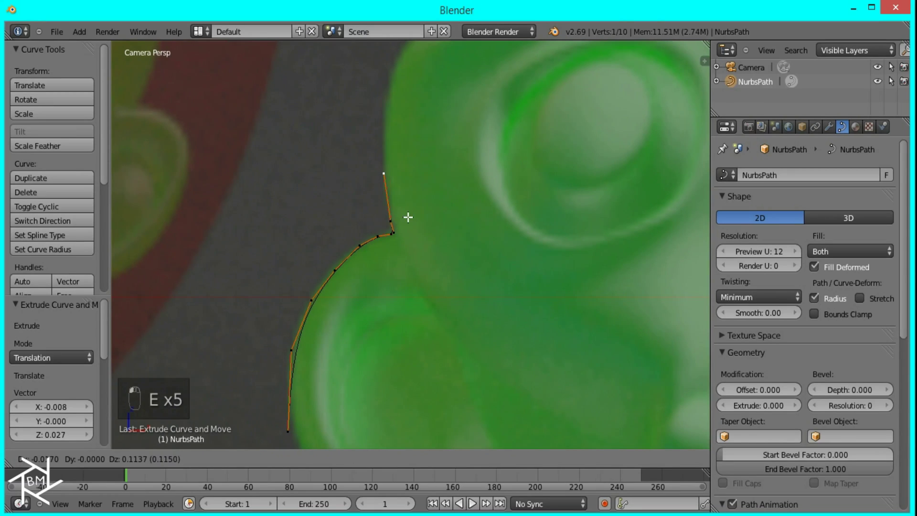
click(408, 211)
Step: Continue extruding three more points beside the monkey's head, following the outline upward
shift+middle_drag(420, 176, 436, 307)
key(e)
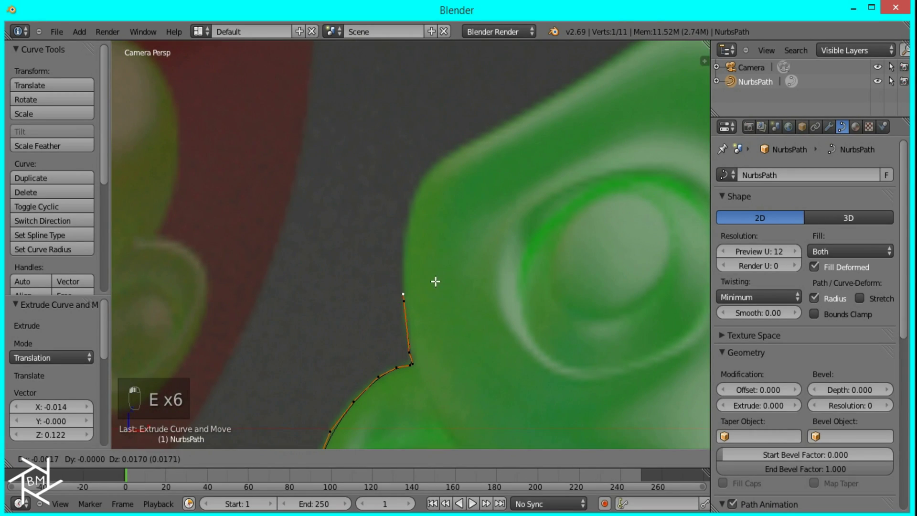
click(437, 251)
key(e)
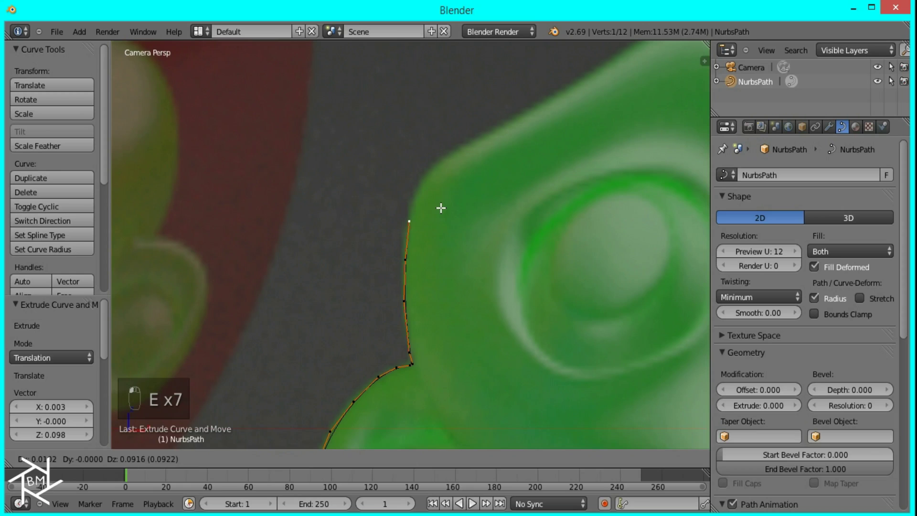
click(440, 208)
key(e)
click(447, 150)
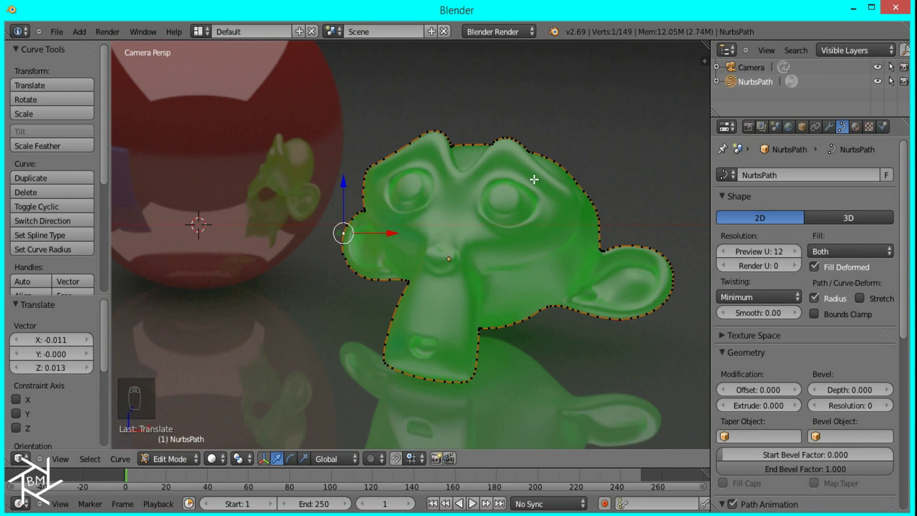
scroll(434, 296, up, 2)
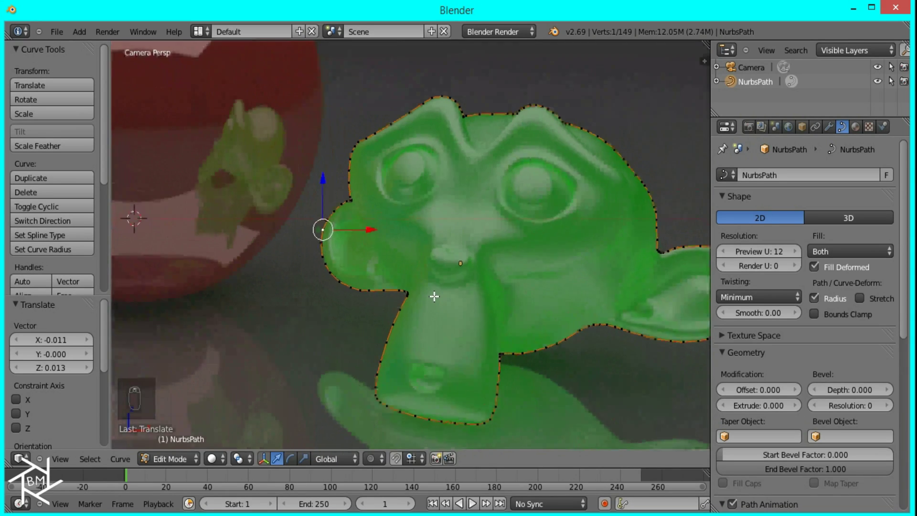
scroll(433, 296, up, 1)
scroll(286, 229, up, 1)
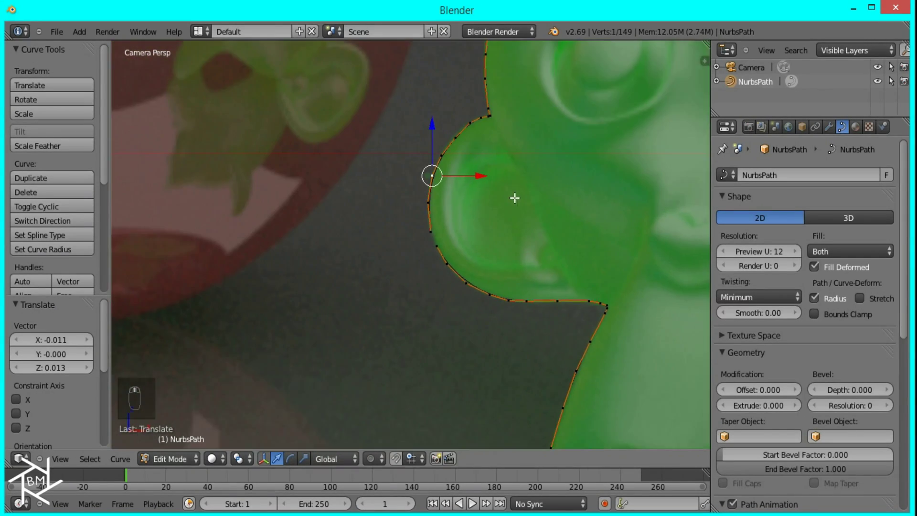
scroll(514, 199, up, 2)
Step: Join the curve's two open ends to close the outline, then return to Object Mode
right_click(505, 243)
shift+right_click(492, 221)
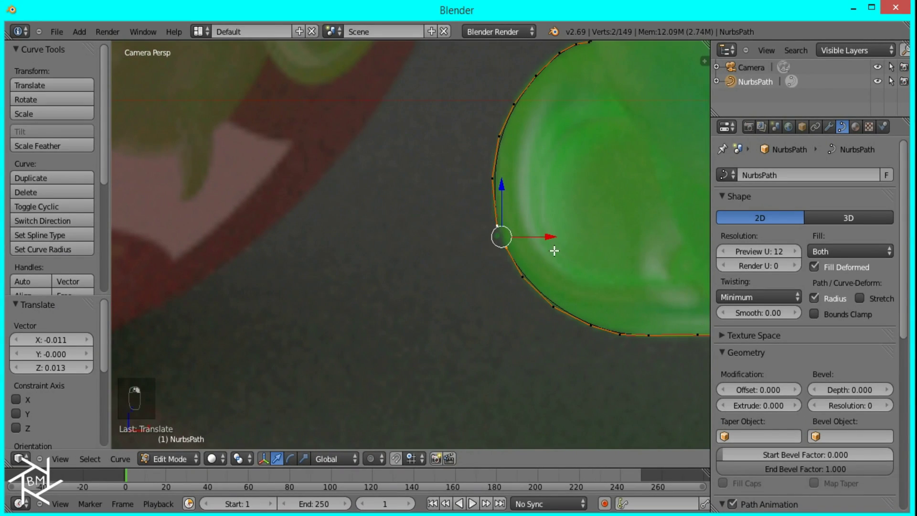
scroll(555, 251, up, 1)
scroll(483, 252, down, 2)
key(f)
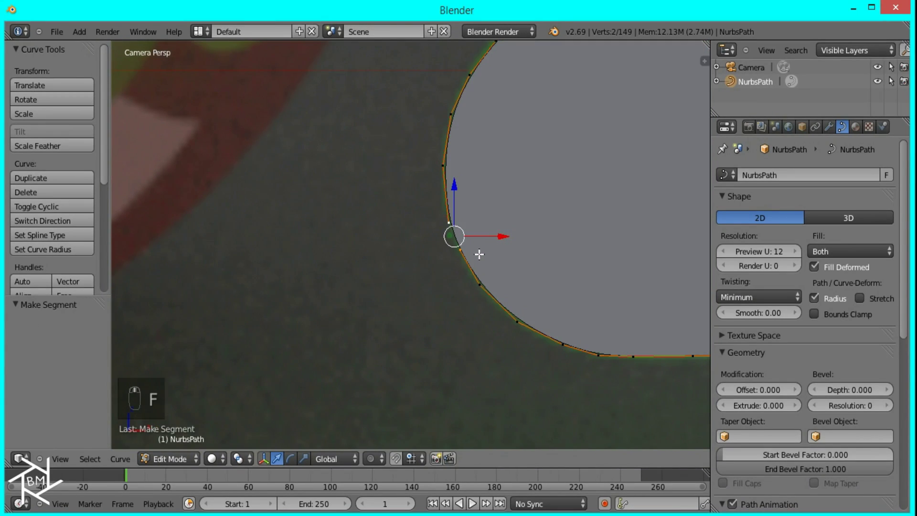
scroll(479, 253, down, 1)
scroll(577, 262, down, 3)
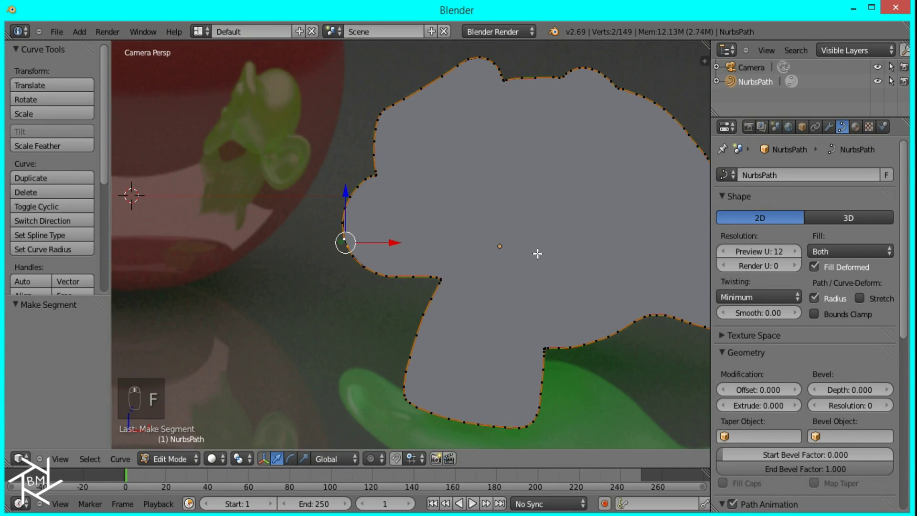
scroll(508, 234, down, 2)
key(Tab)
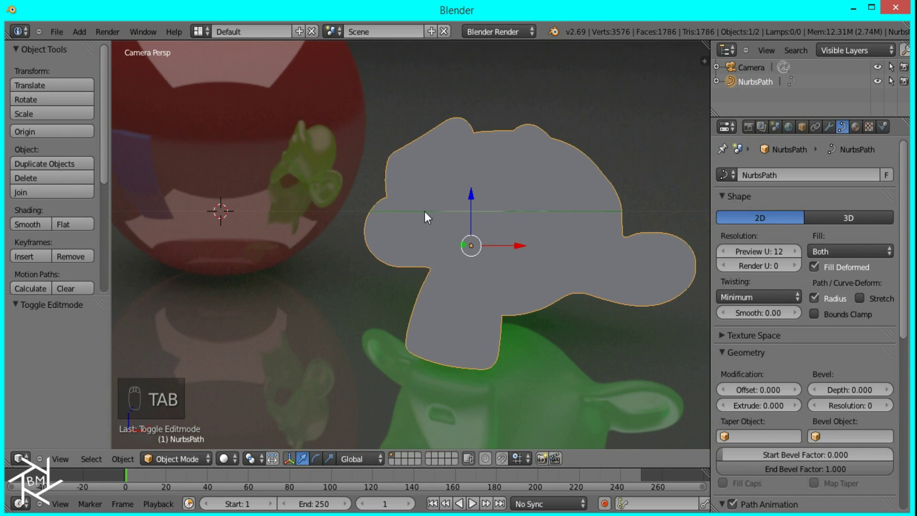
scroll(564, 269, down, 5)
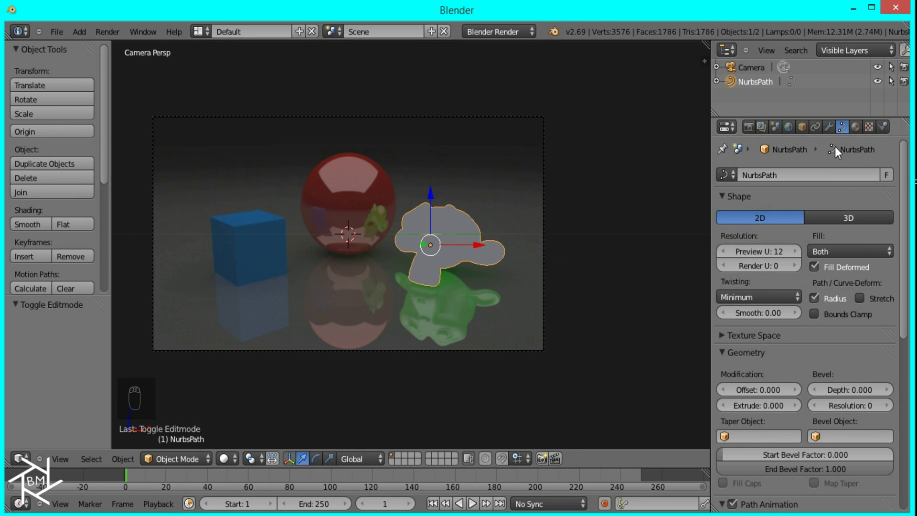
Step: Give the silhouette a new white shadeless material
click(855, 126)
click(782, 224)
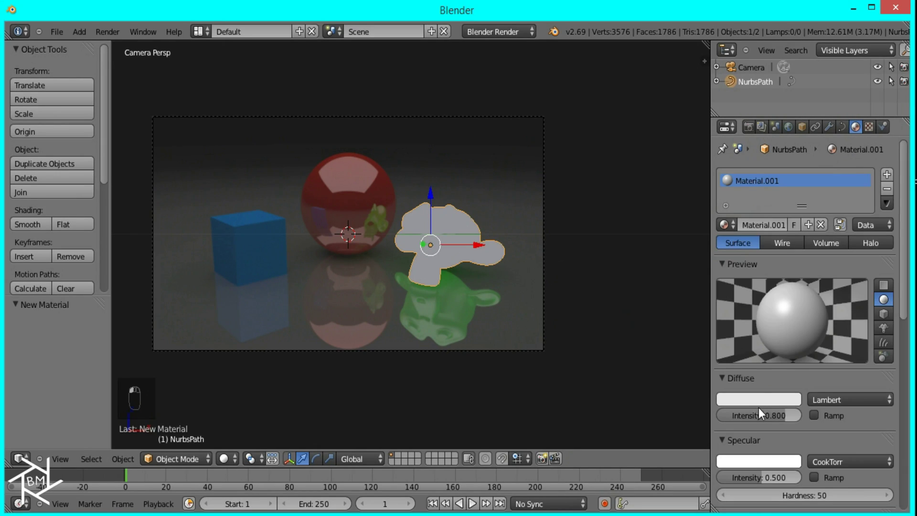
click(759, 402)
scroll(870, 470, down, 5)
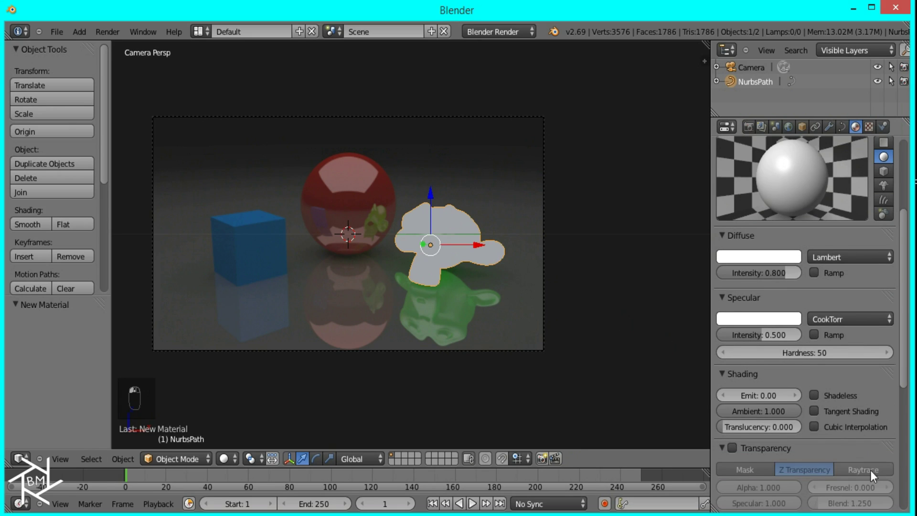
click(835, 392)
scroll(853, 420, up, 6)
Step: Set the world horizon colour to black
click(789, 126)
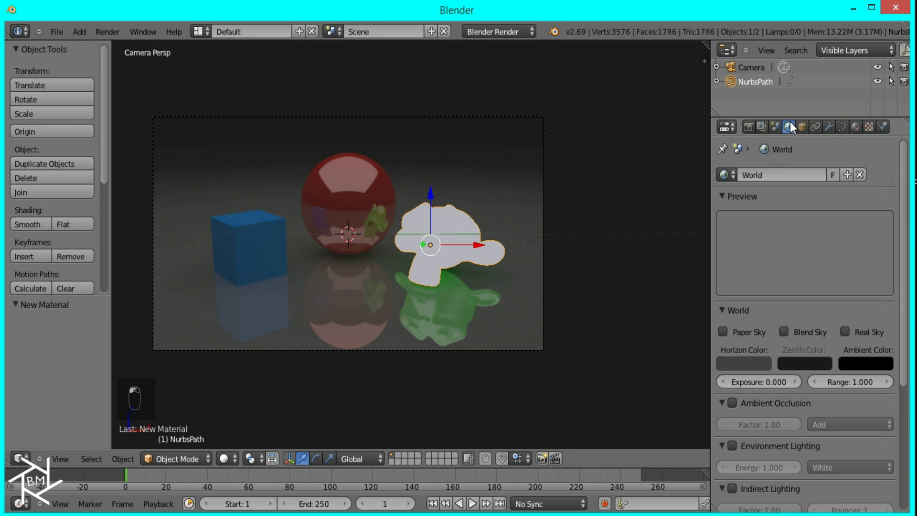
click(747, 364)
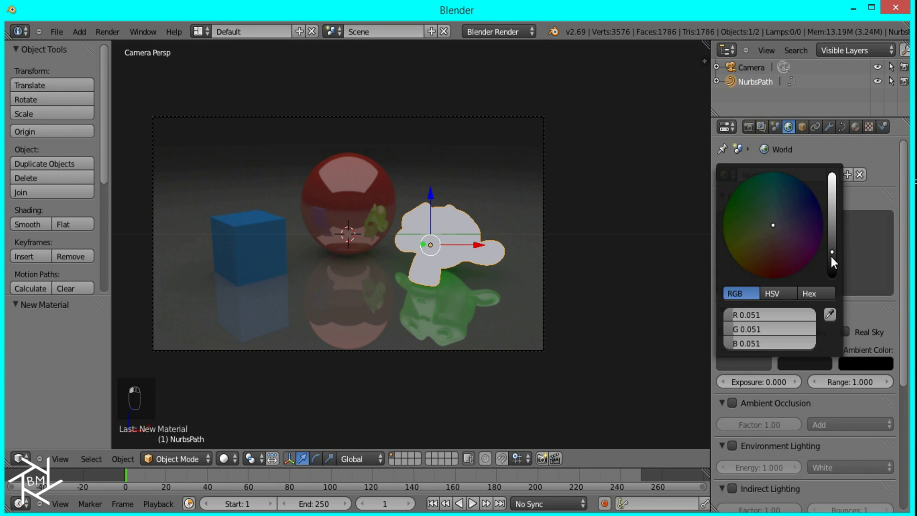
drag(830, 254, 831, 275)
Step: Render the white-on-black mask and switch to the Compositing layout
click(748, 126)
click(749, 191)
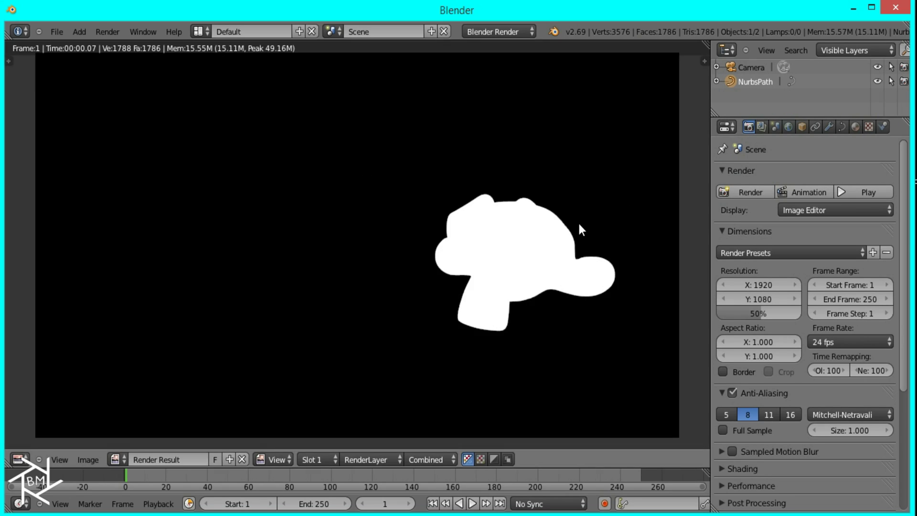
scroll(522, 290, down, 3)
scroll(521, 293, up, 3)
scroll(515, 299, down, 3)
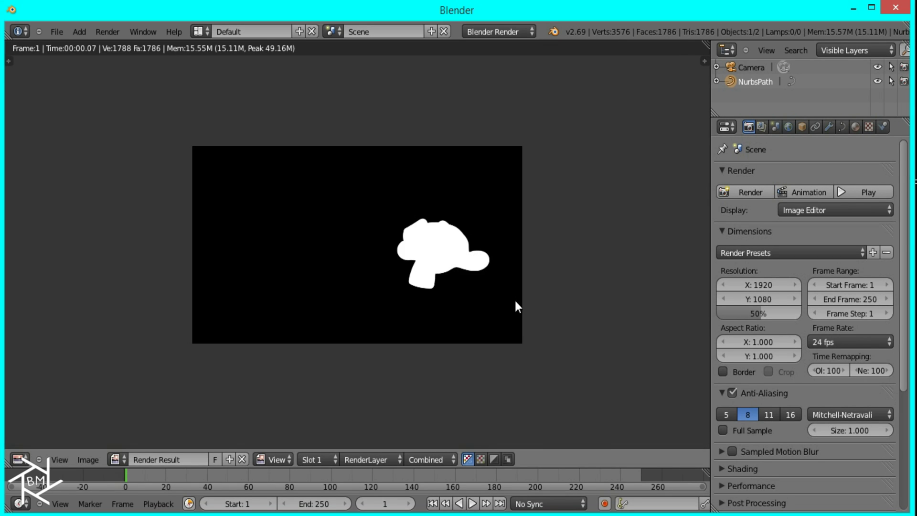
middle_drag(515, 299, 544, 343)
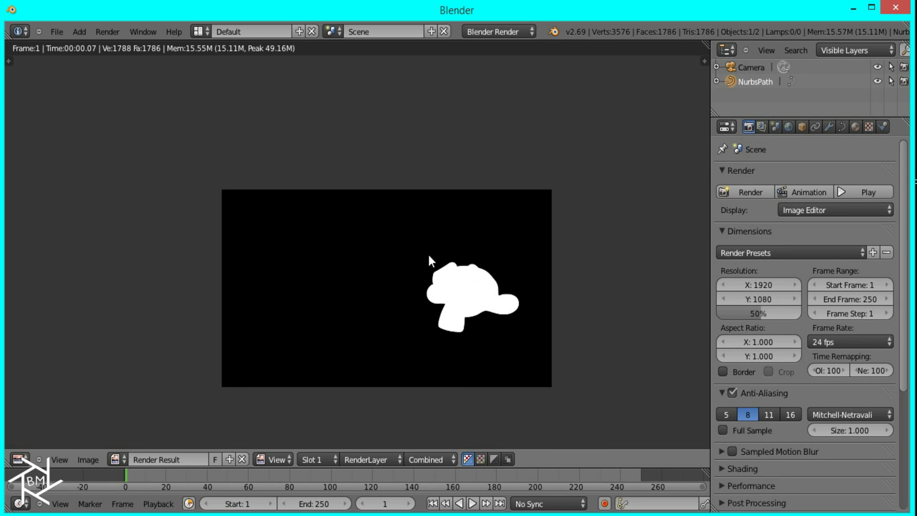
click(198, 30)
click(219, 81)
Step: Enable Use Nodes and Backdrop, maximize the editor, arrange nodes and add a Viewer
click(219, 306)
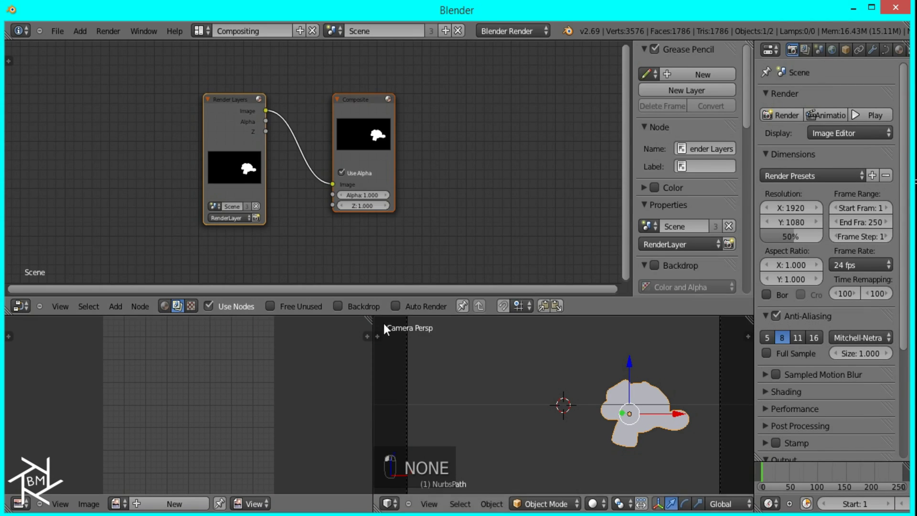
click(356, 306)
key(ctrl+Up)
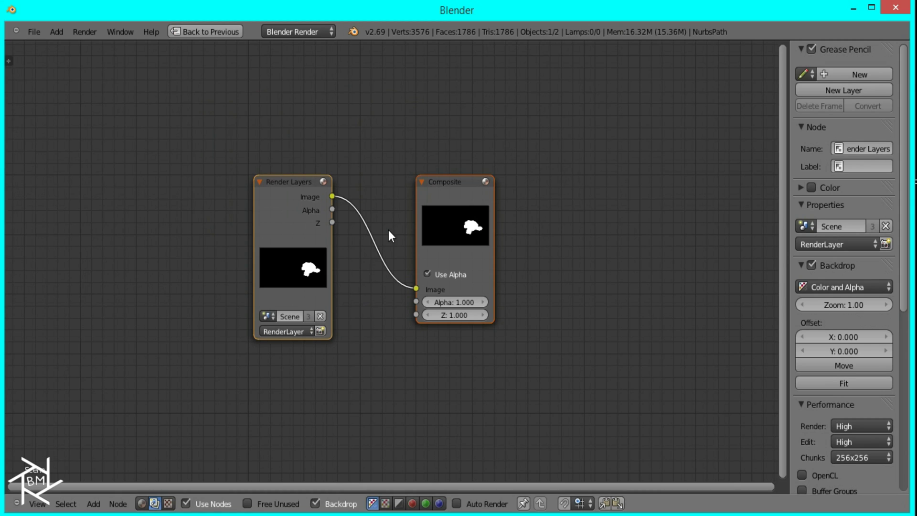
drag(334, 246, 115, 135)
drag(455, 239, 752, 128)
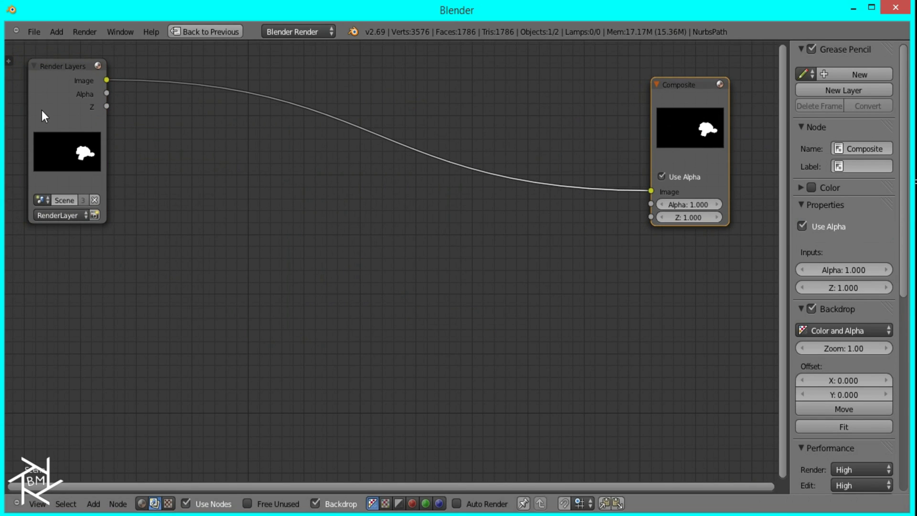
ctrl+shift+click(58, 115)
drag(206, 97, 708, 316)
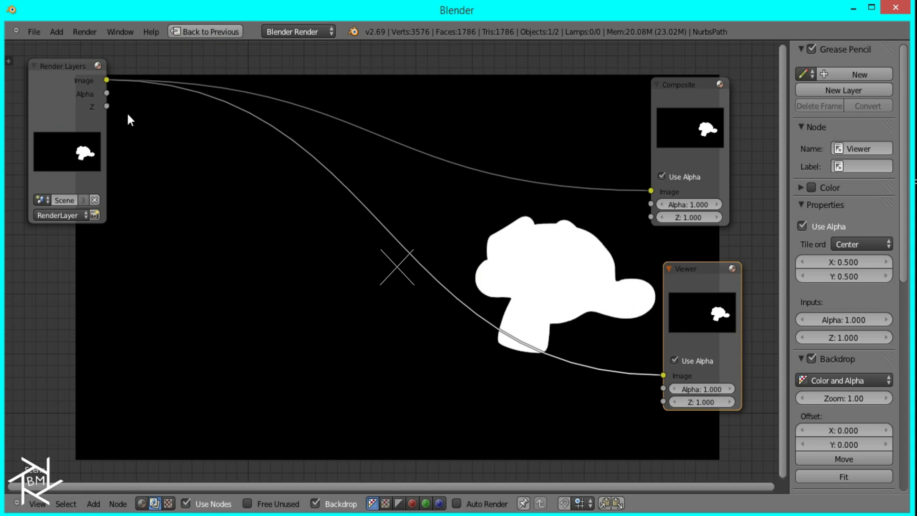
middle_drag(170, 212, 204, 179)
Step: Add an Image input node below Render Layers loaded with TestImage.png
key(shift+a)
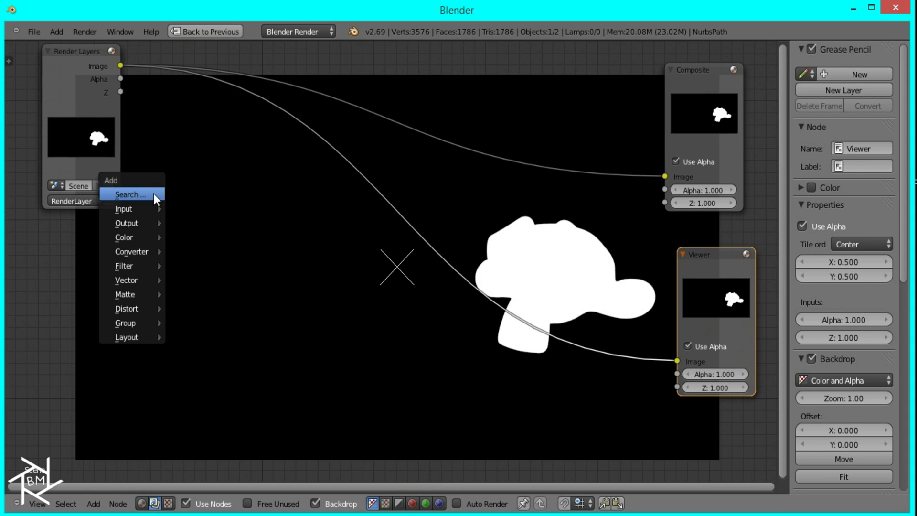
mouse_move(160, 208)
click(196, 223)
click(50, 241)
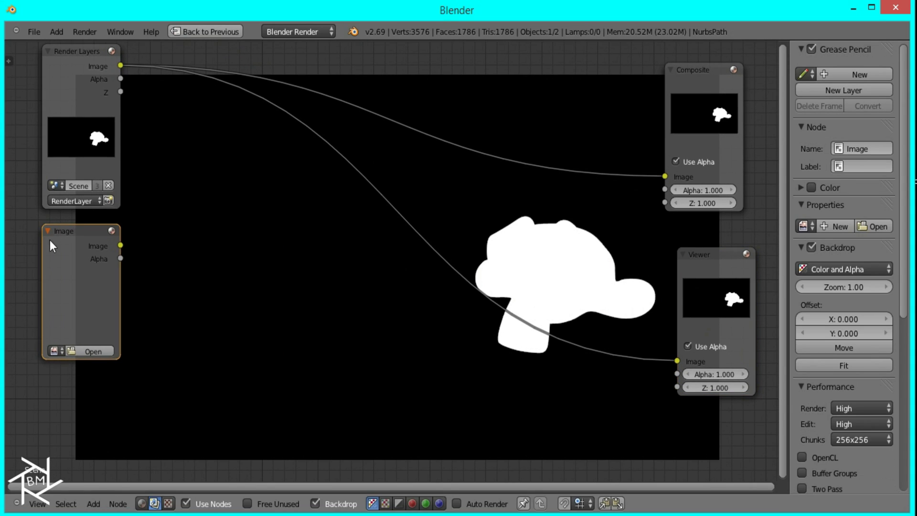
click(82, 352)
click(53, 403)
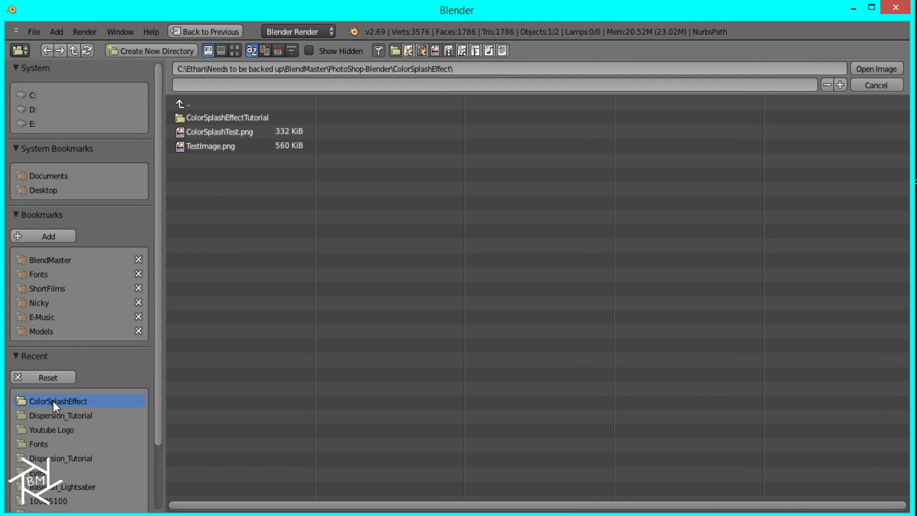
double_click(231, 130)
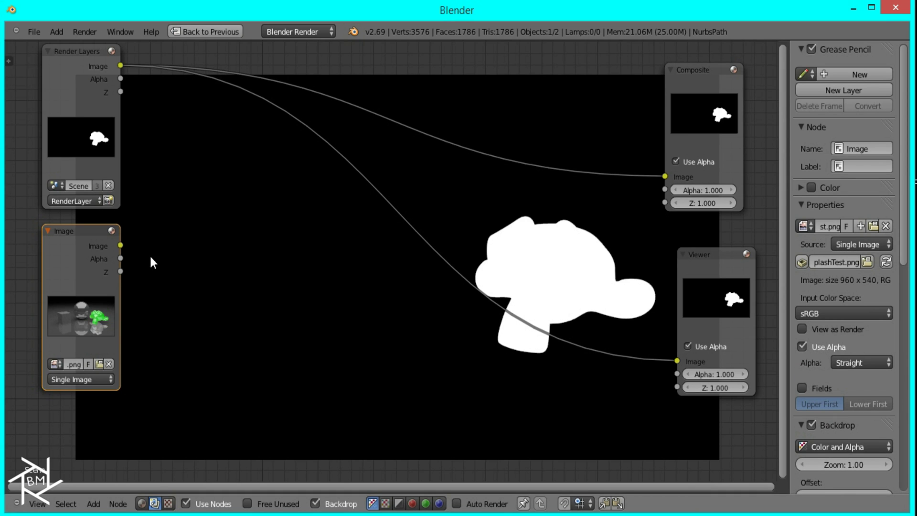
click(99, 364)
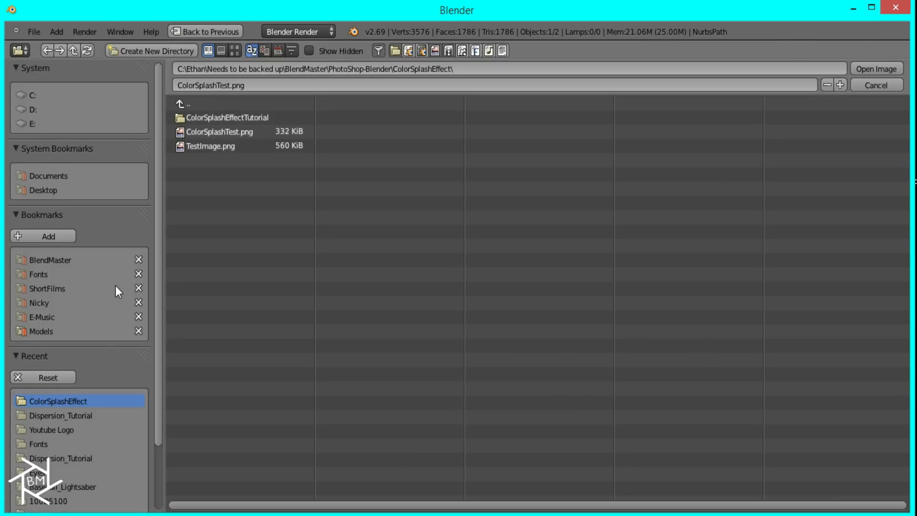
double_click(207, 147)
scroll(204, 296, up, 1)
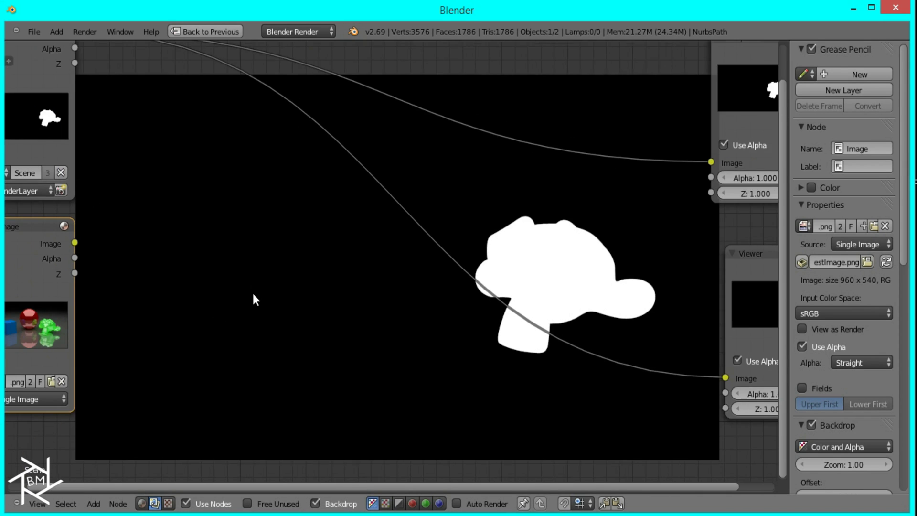
scroll(252, 292, down, 2)
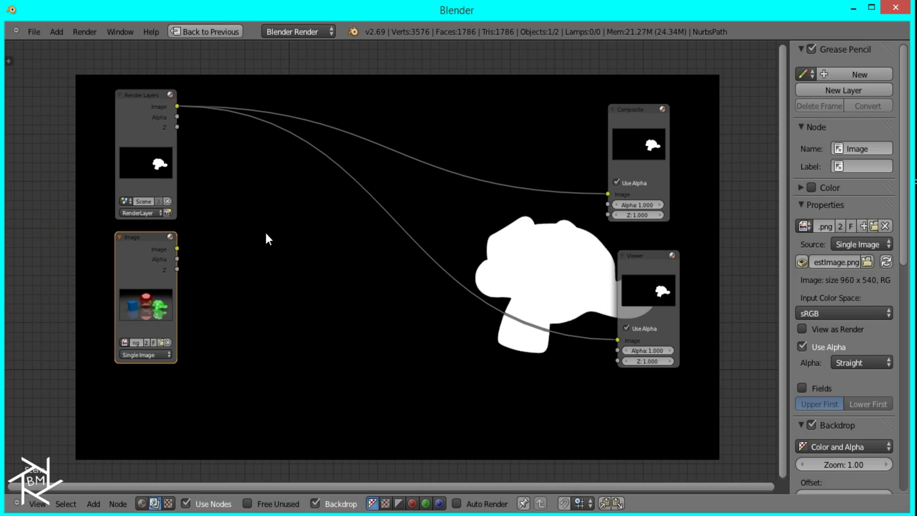
Step: Insert a Mix node set to Multiply on the mask link and feed the scene image into it
key(shift+a)
mouse_move(311, 211)
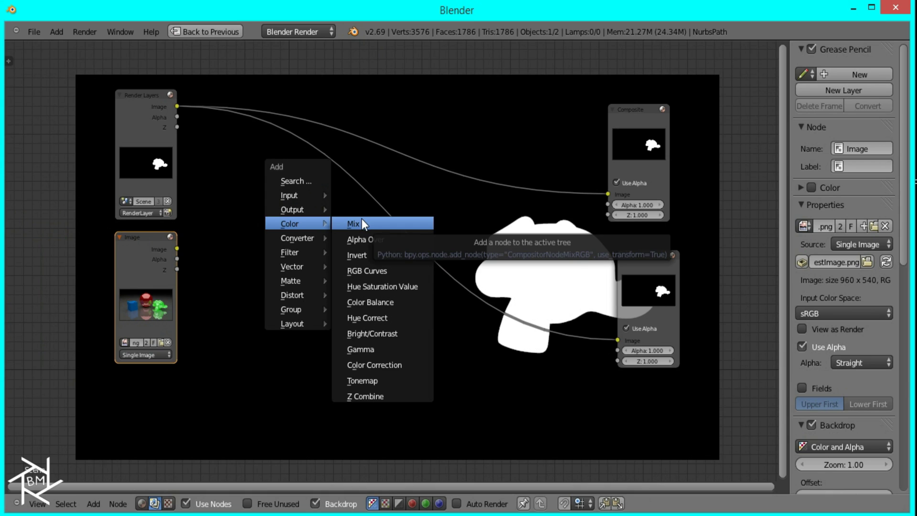
click(362, 223)
click(288, 161)
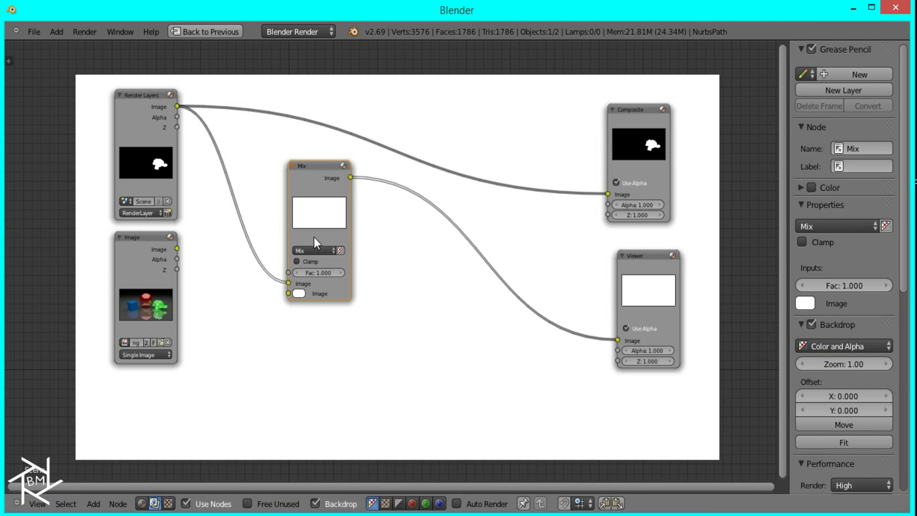
click(313, 249)
click(311, 212)
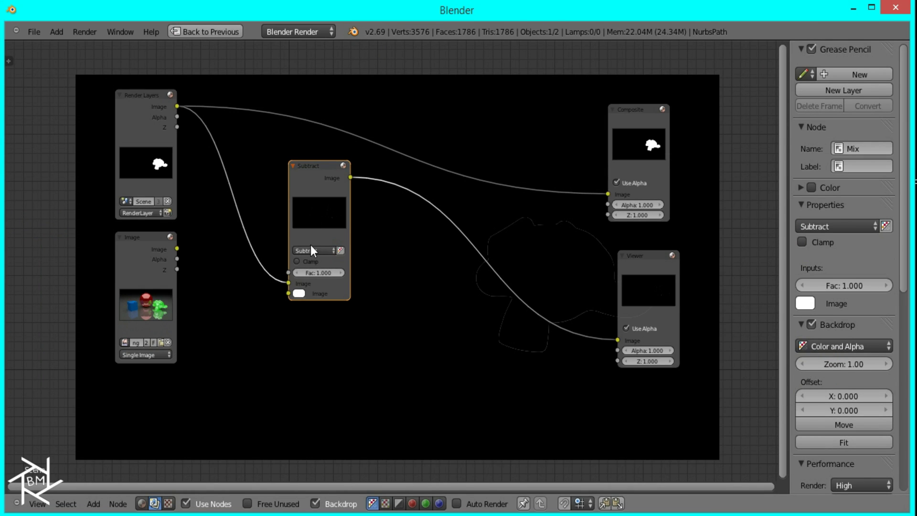
click(310, 246)
click(306, 221)
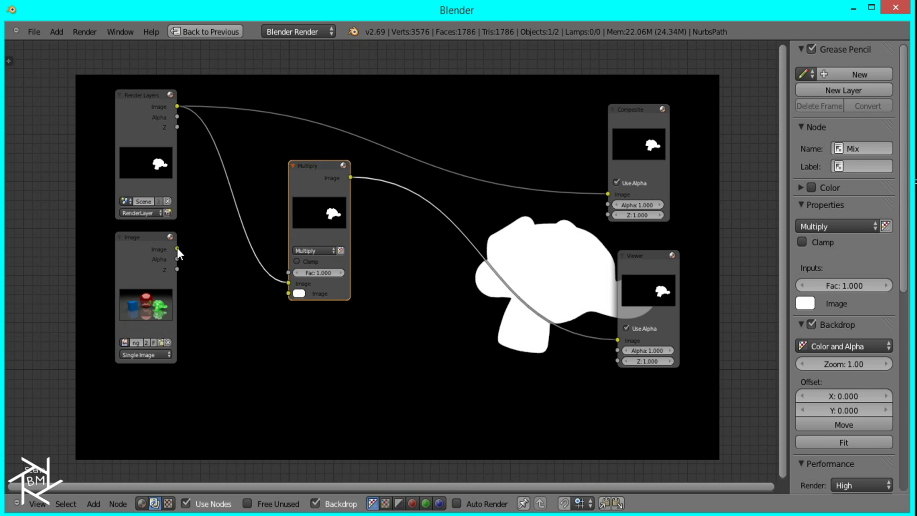
drag(177, 248, 319, 233)
scroll(320, 231, up, 1)
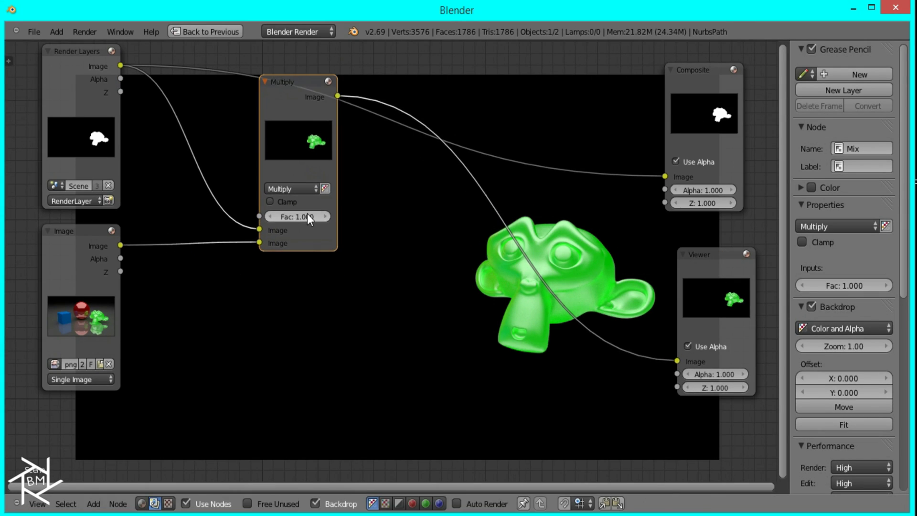
Step: Duplicate the Multiply node below and feed it the render mask and the scene image
key(shift+d)
click(312, 432)
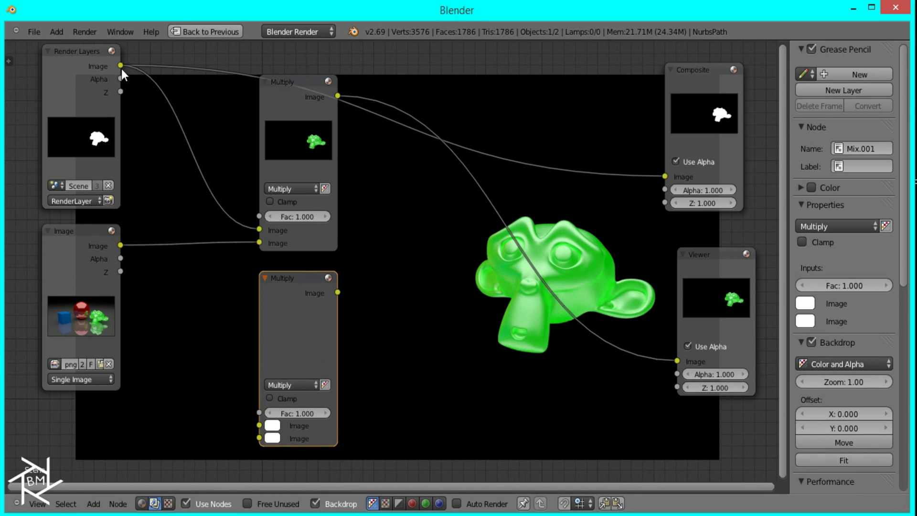
drag(121, 66, 260, 425)
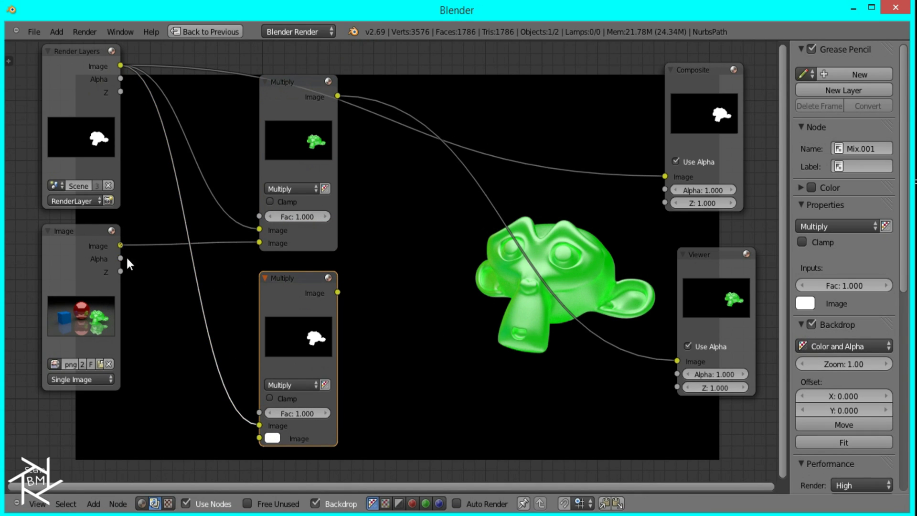
drag(121, 245, 260, 438)
middle_drag(179, 198, 231, 233)
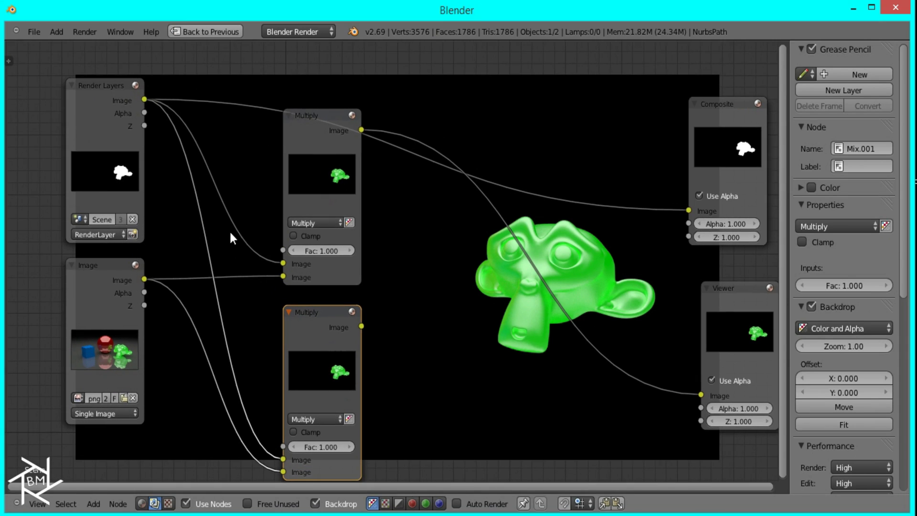
Step: Add an Invert node fed by the render mask, outputting into the second Multiply node
key(shift+a)
mouse_move(223, 165)
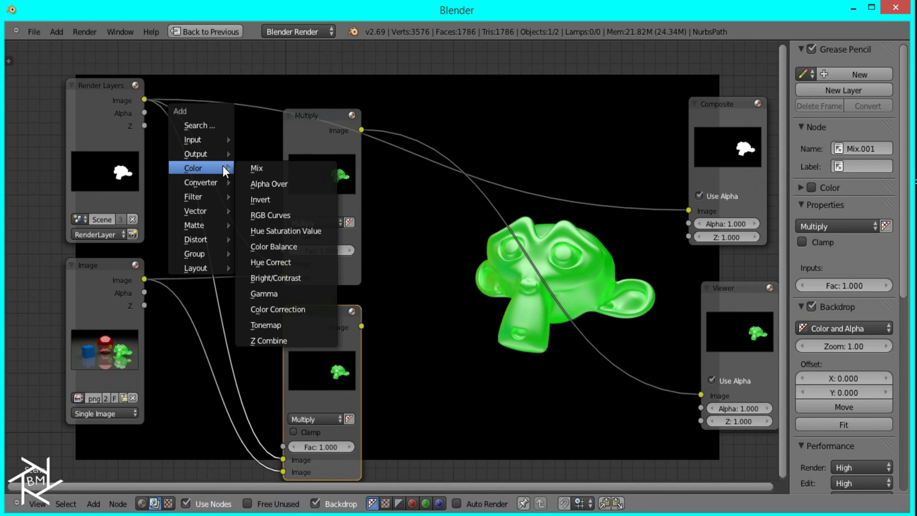
click(291, 200)
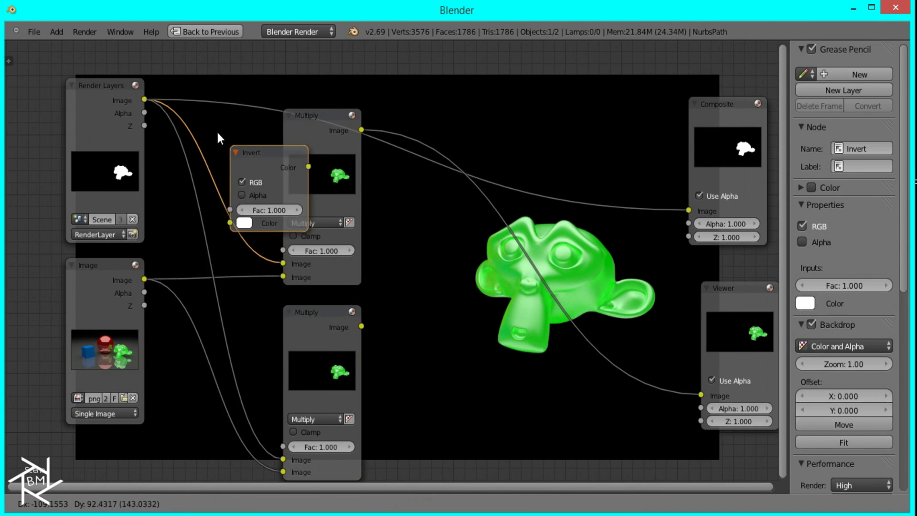
click(182, 239)
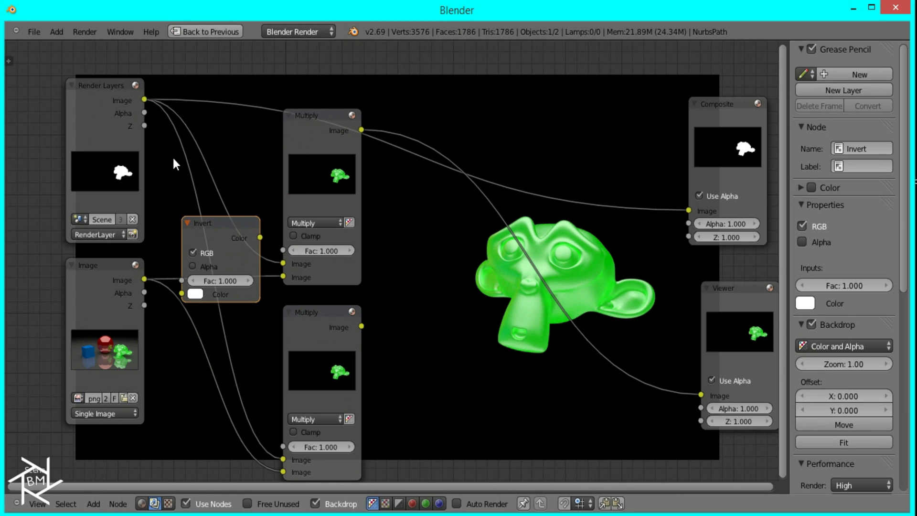
drag(143, 99, 182, 292)
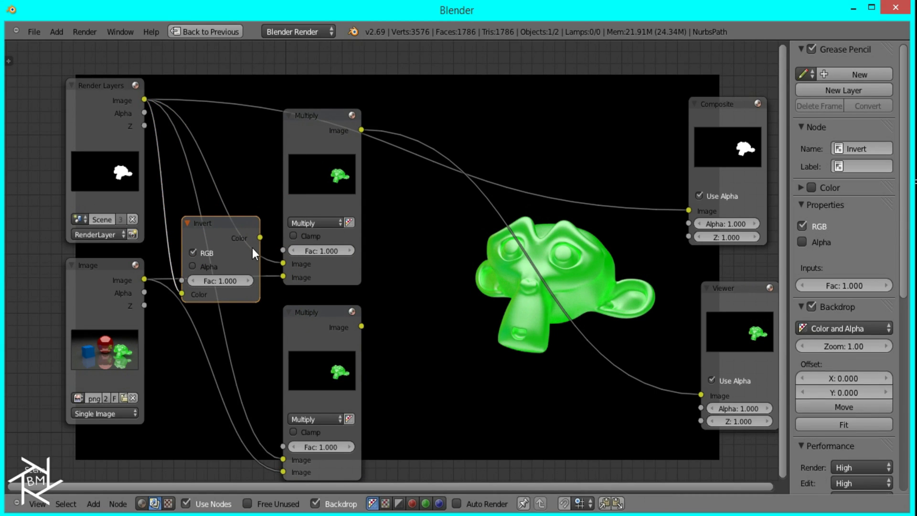
drag(260, 237, 283, 459)
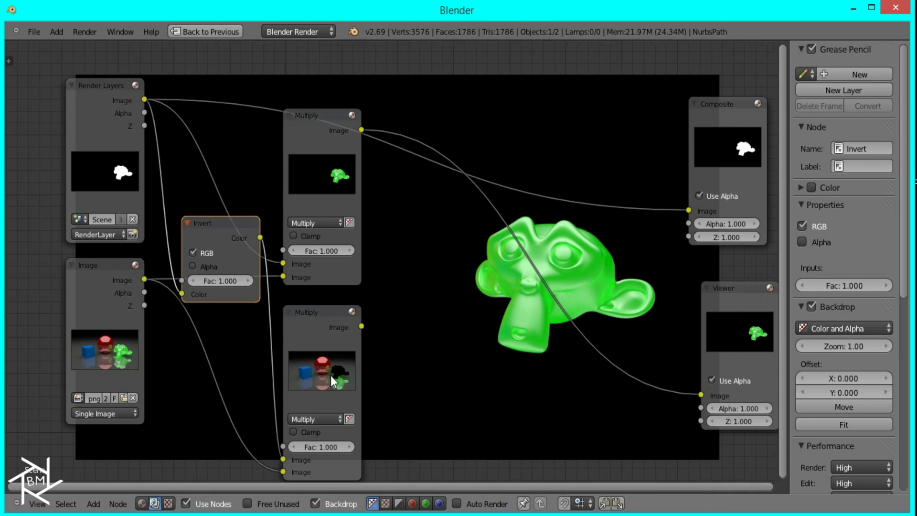
Step: Preview the inverted mask, then the second Multiply result, in the Viewer
scroll(267, 291, up, 3)
ctrl+shift+click(194, 219)
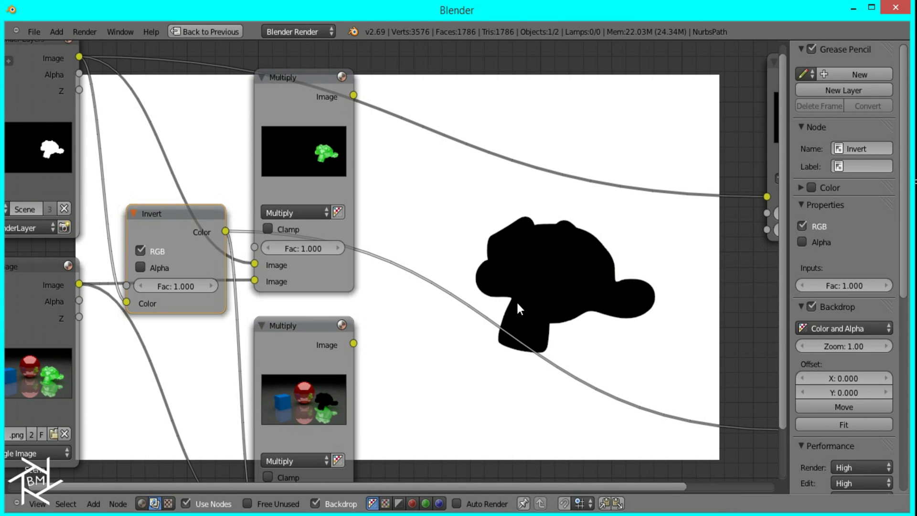
shift+scroll(324, 309, down, 4)
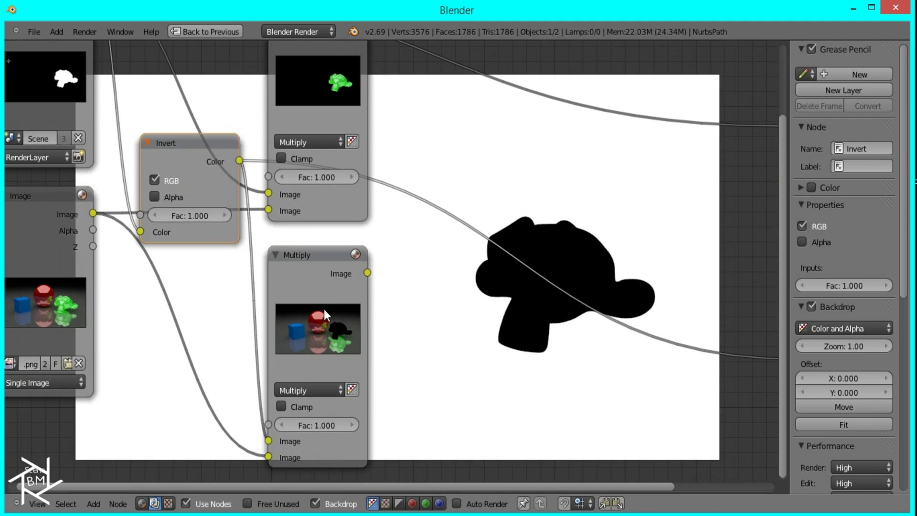
ctrl+shift+click(324, 308)
middle_drag(488, 271, 336, 283)
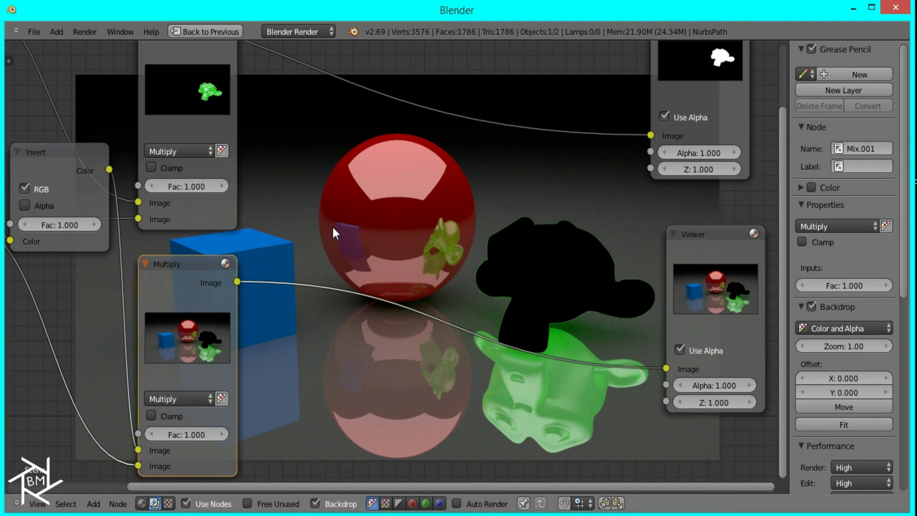
scroll(99, 273, down, 2)
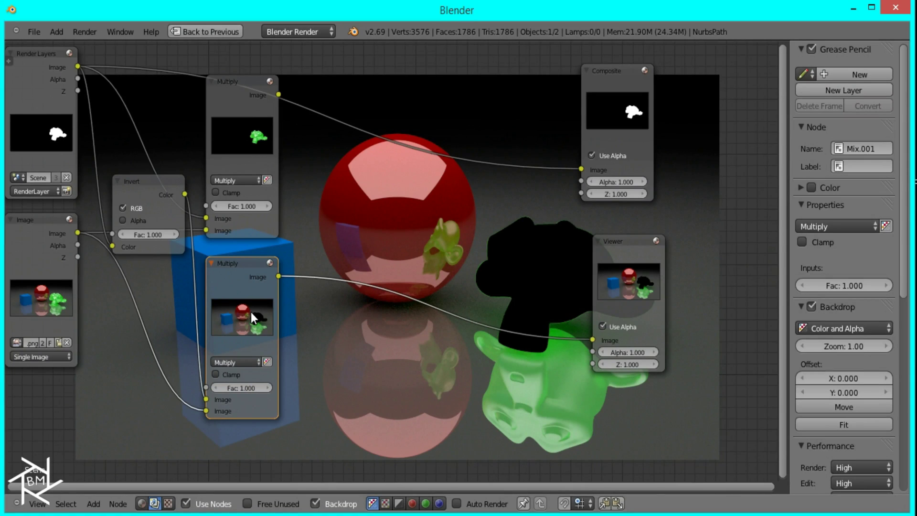
Step: Insert an RGB to BW node after the second Multiply to gray the monkey-free scene
key(shift+a)
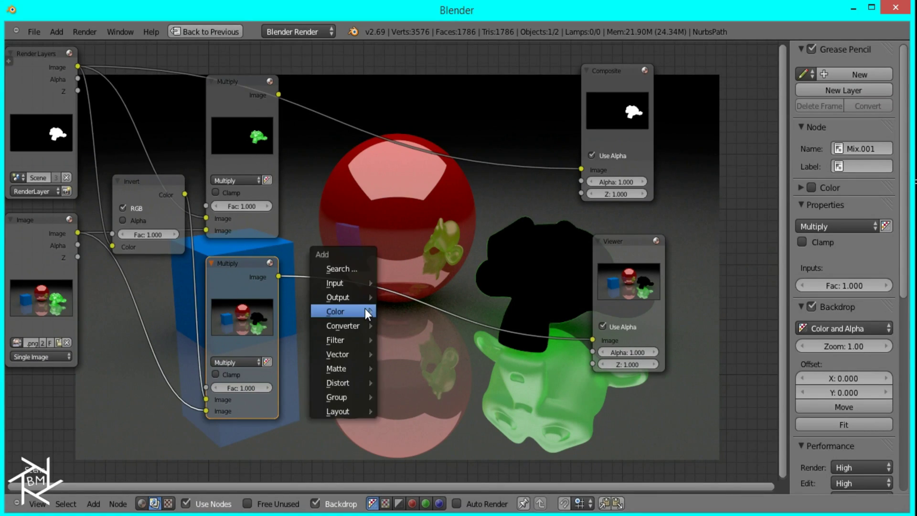
mouse_move(340, 327)
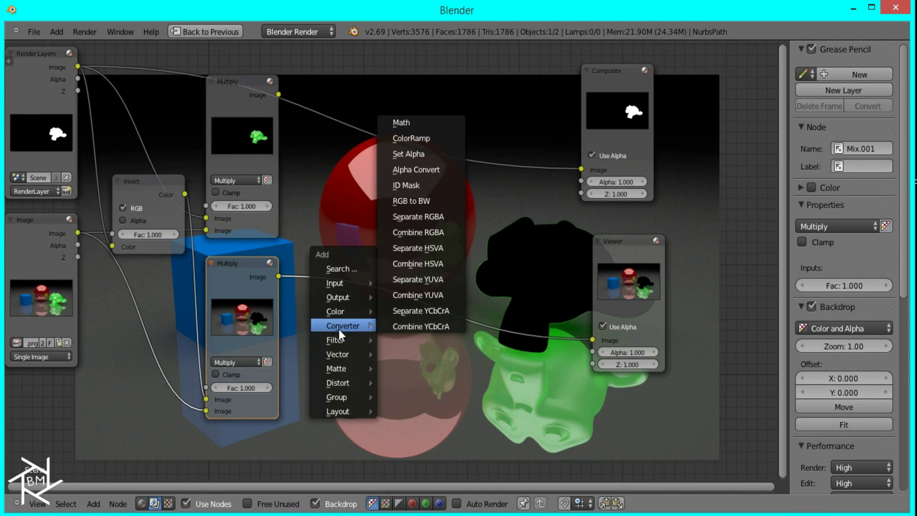
click(428, 198)
click(302, 270)
middle_drag(352, 259, 329, 308)
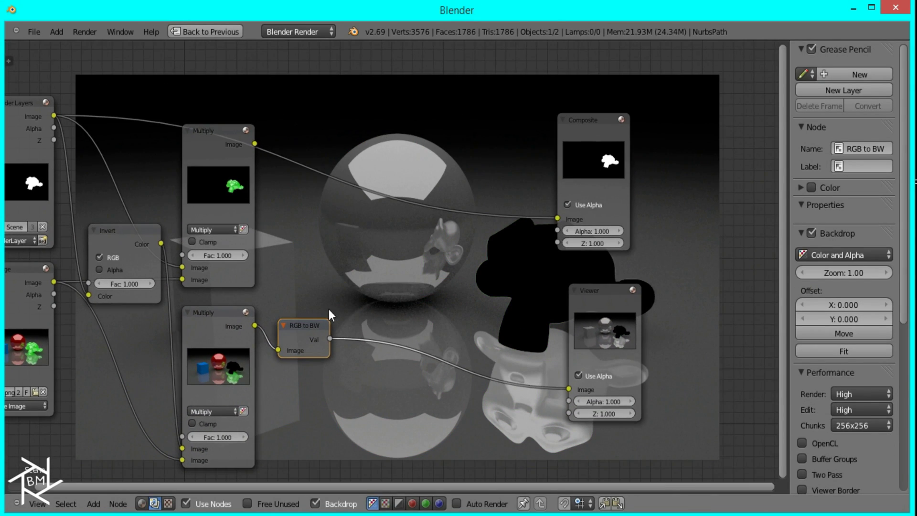
Step: Duplicate the upper Multiply as an Add node combining gray scene and colored monkey, feeding Composite
click(219, 174)
key(shift+d)
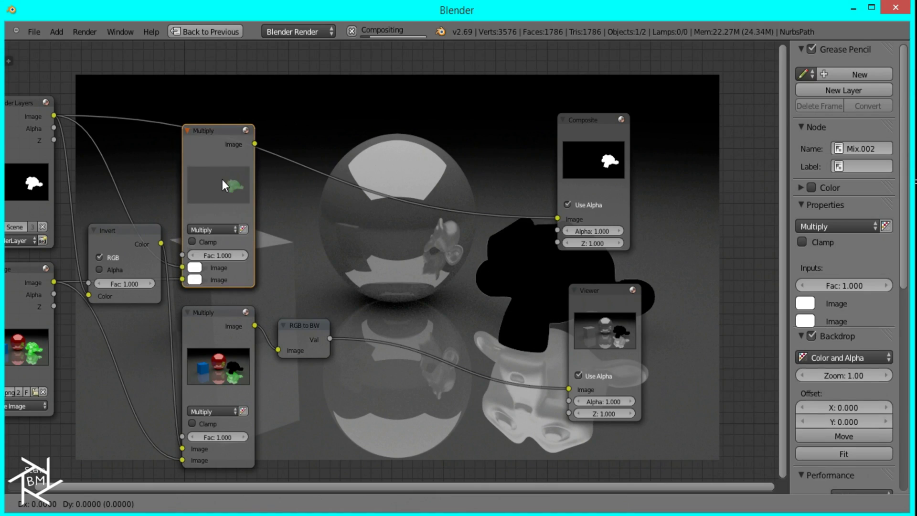
click(459, 276)
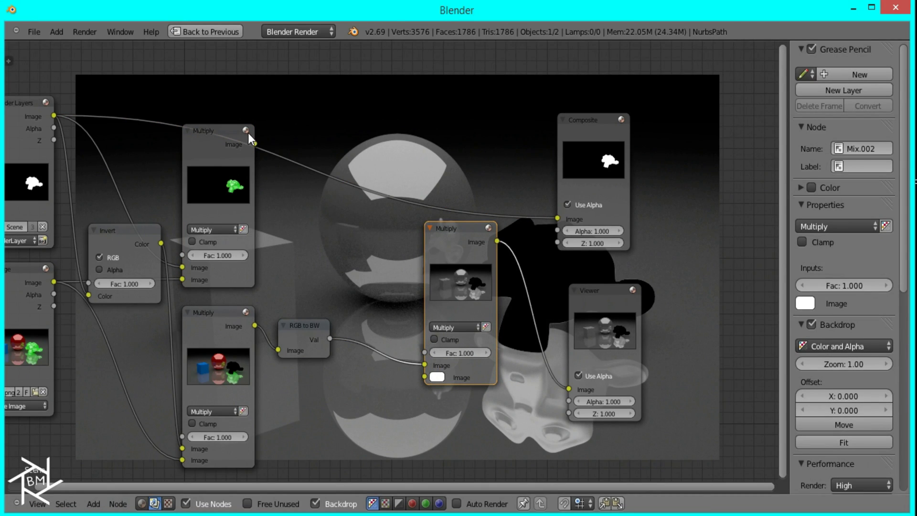
drag(368, 268, 428, 366)
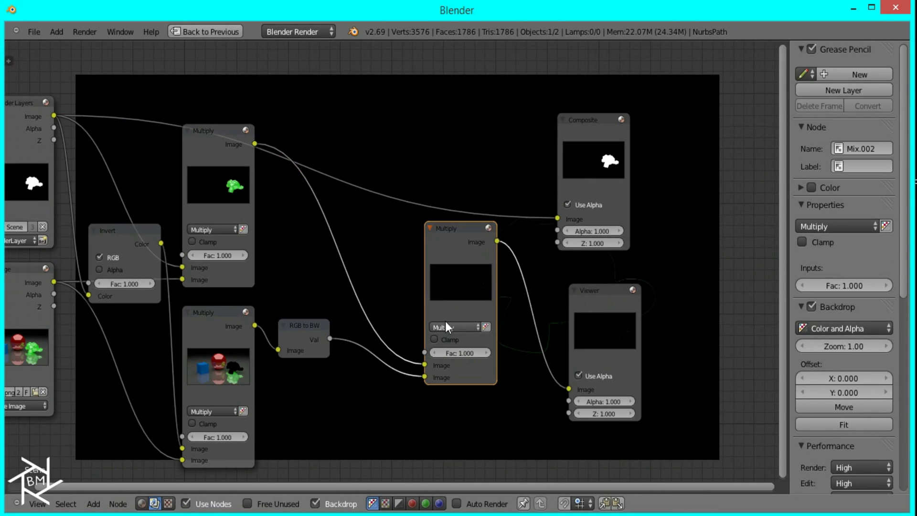
click(447, 327)
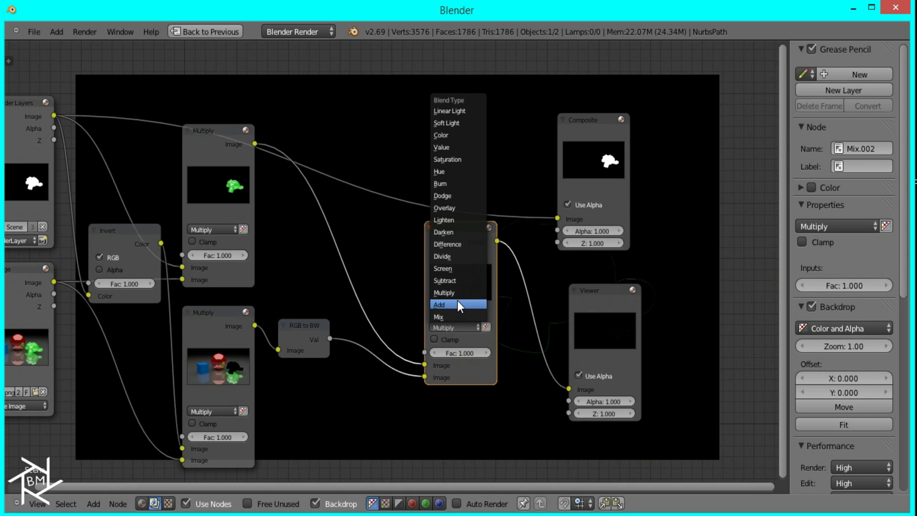
click(457, 301)
middle_drag(474, 306, 351, 324)
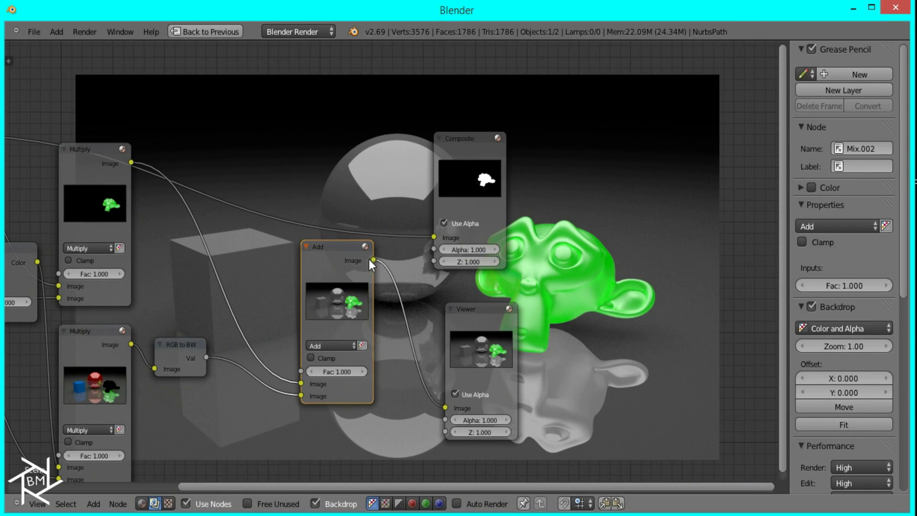
drag(373, 260, 434, 237)
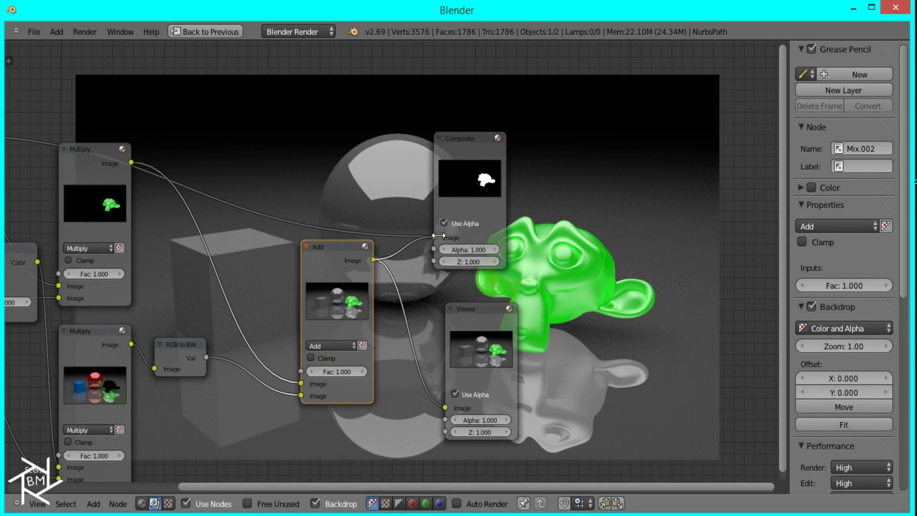
Step: Render the final image and enlarge it to inspect the gray scene with the green monkey
click(228, 31)
click(778, 114)
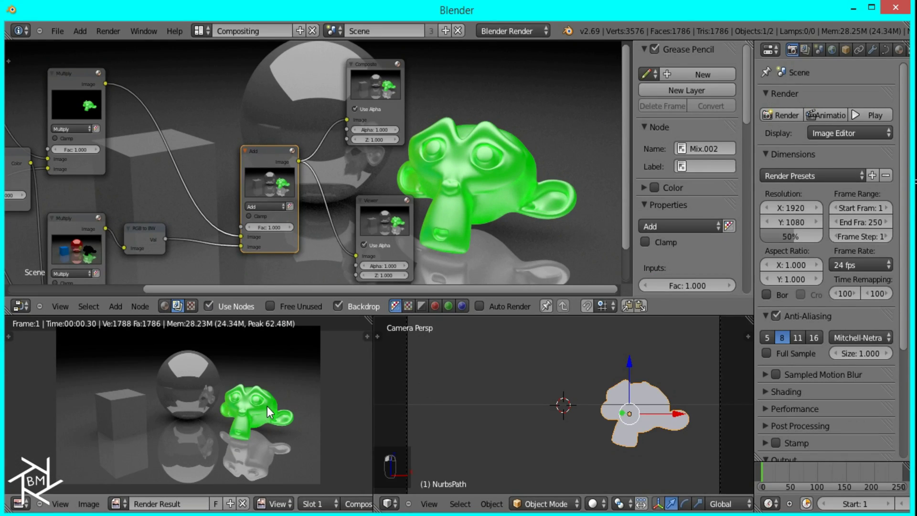
key(ctrl+Up)
scroll(453, 349, up, 3)
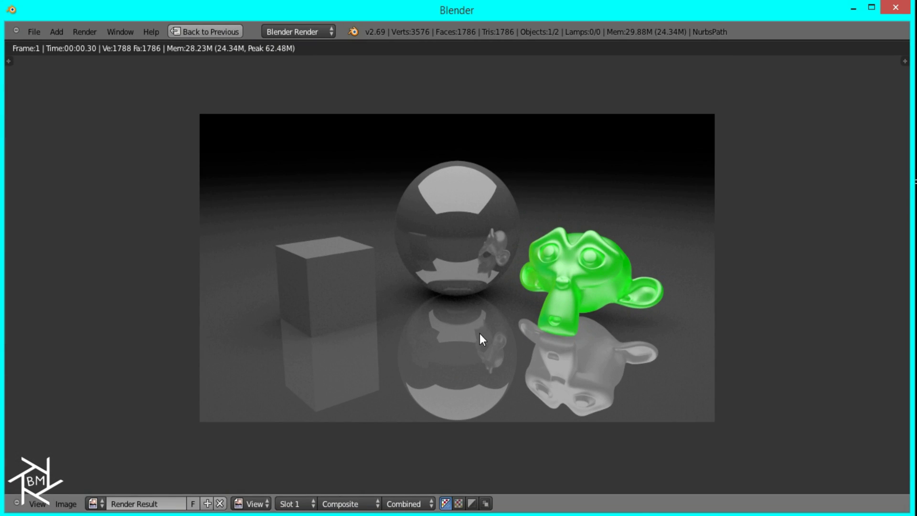
scroll(411, 326, up, 4)
scroll(401, 324, down, 3)
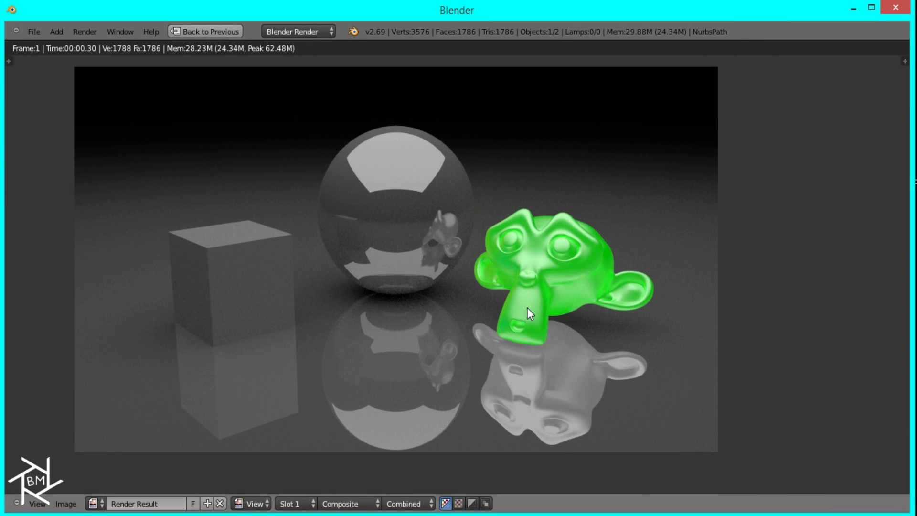
middle_drag(469, 292, 475, 300)
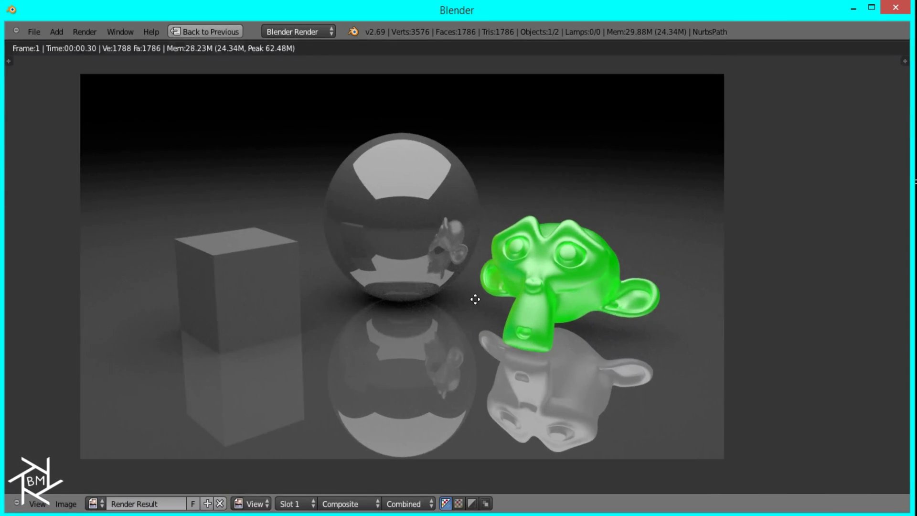